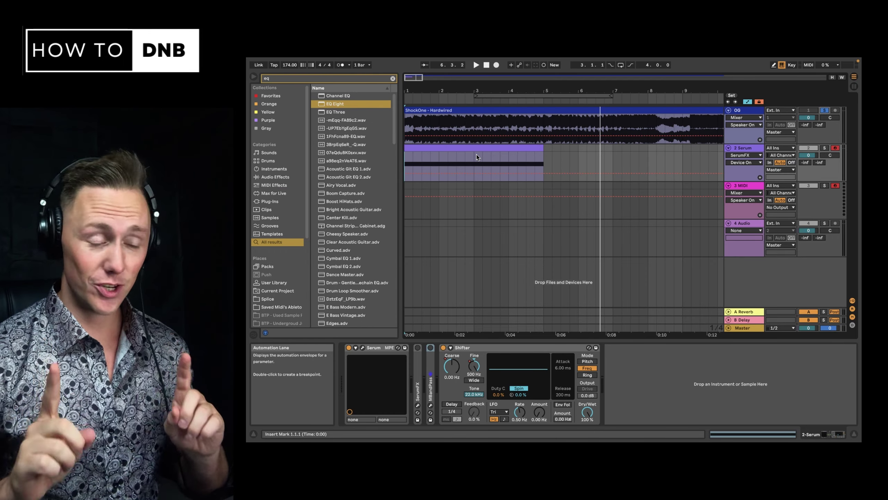
Solo the OG reference track and play back its bass sound from the beginning of the arrangement
{"action": "scroll", "coordinate": [476, 154], "scroll_direction": "right", "scroll_amount": 1}
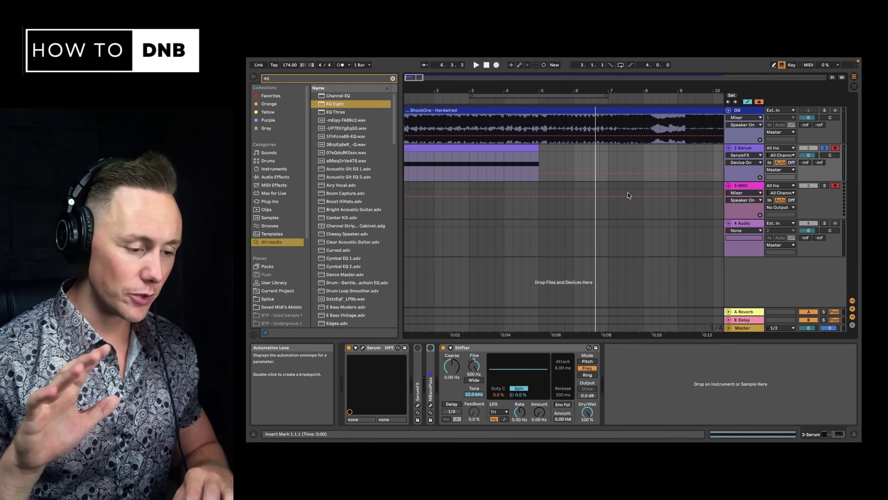
{"action": "scroll", "coordinate": [628, 195], "scroll_direction": "left", "scroll_amount": 1}
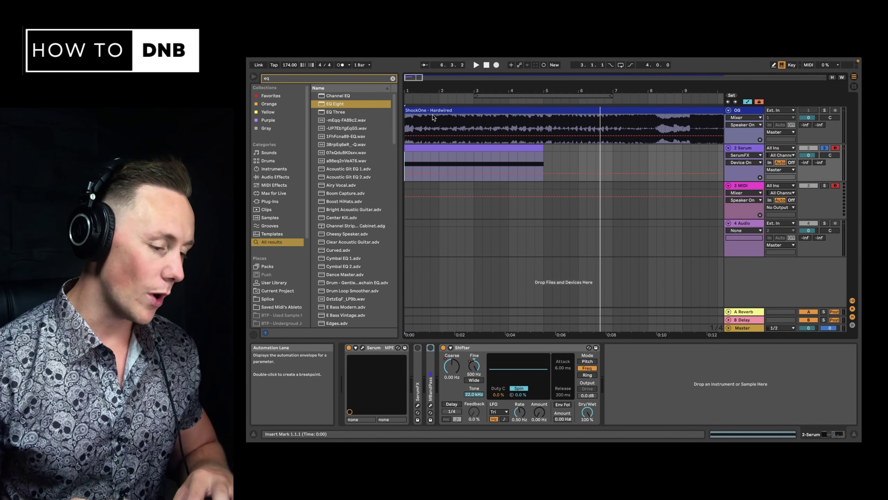
{"action": "left_click", "coordinate": [825, 110]}
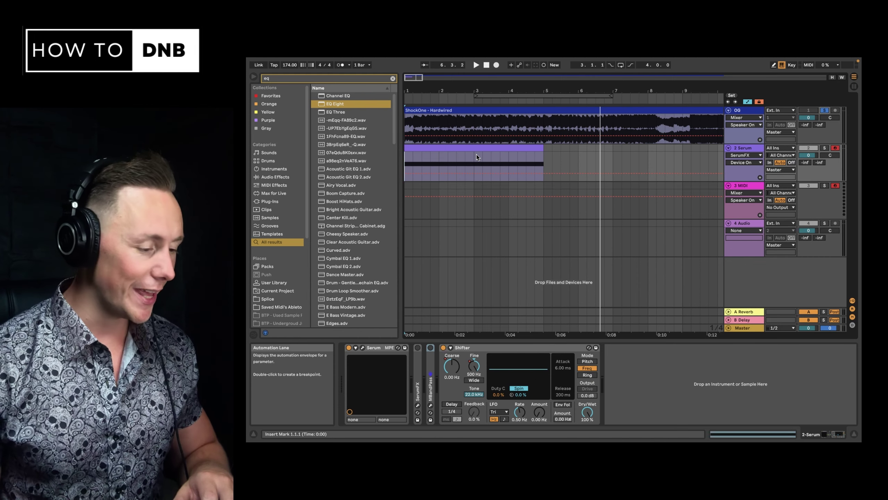
{"action": "key", "text": "space"}
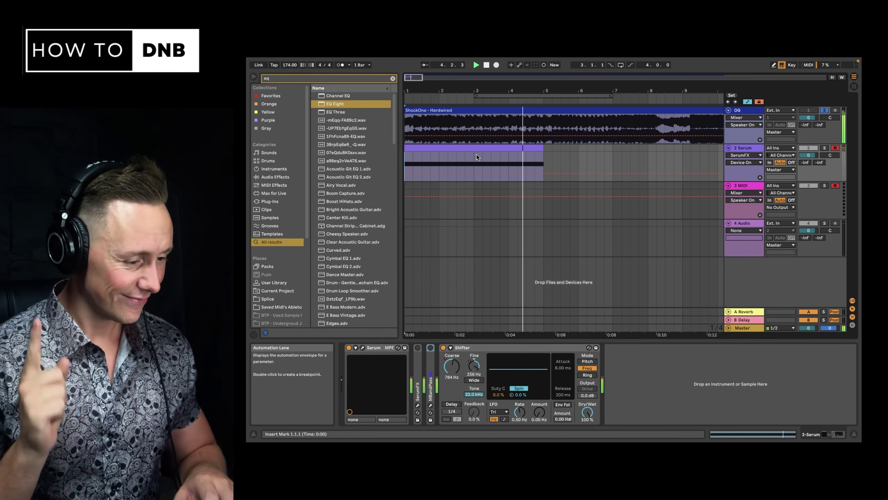
{"action": "key", "text": "space"}
{"action": "key", "text": "space"}
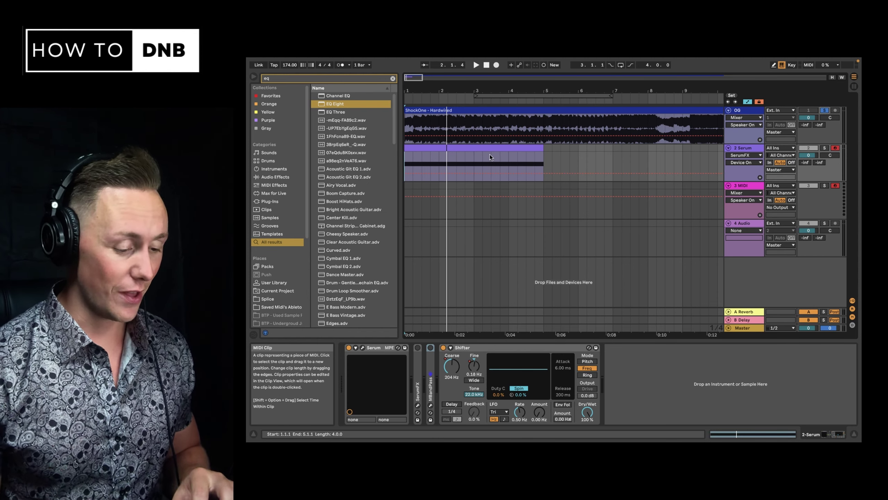
Play the arrangement while soloing the 2 Serum track and the OG track in turn to compare the two sounds
{"action": "left_click", "coordinate": [825, 149]}
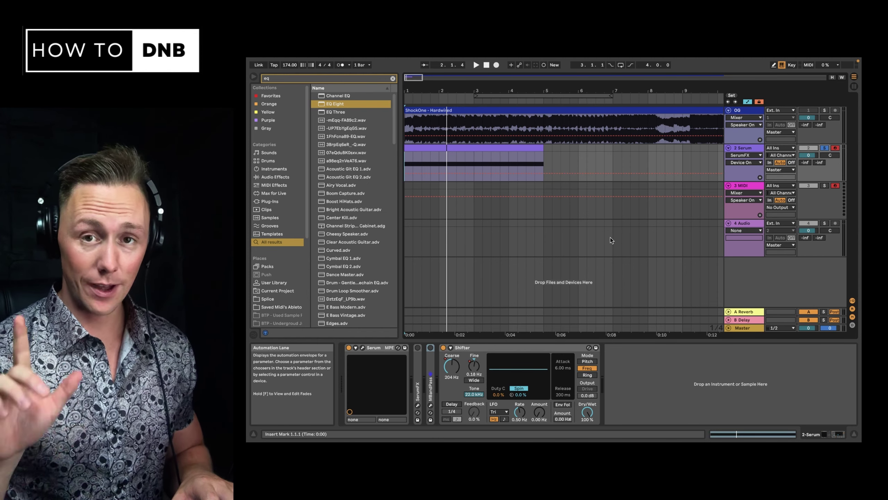
{"action": "key", "text": "space"}
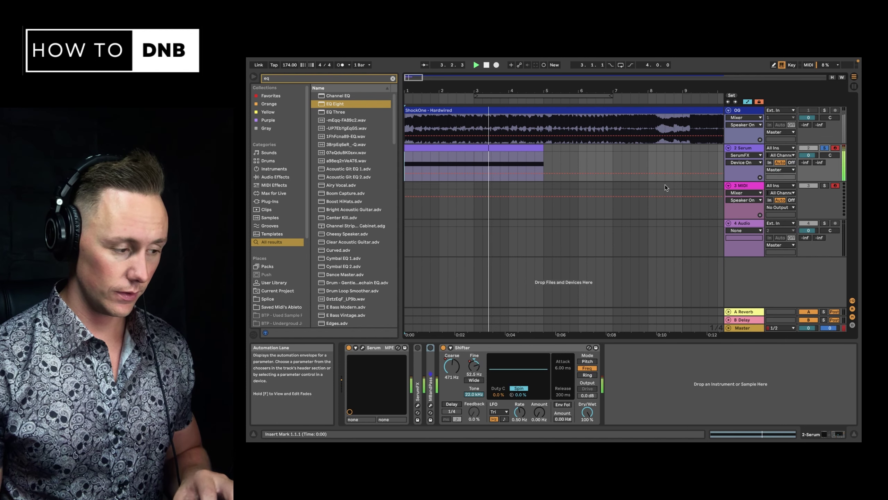
{"action": "left_click", "coordinate": [824, 111]}
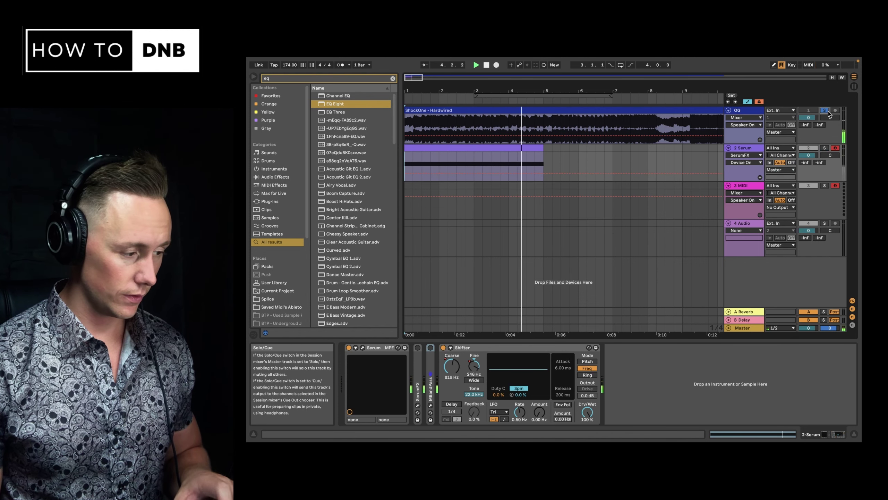
{"action": "key", "text": "space"}
{"action": "left_click", "coordinate": [829, 155]}
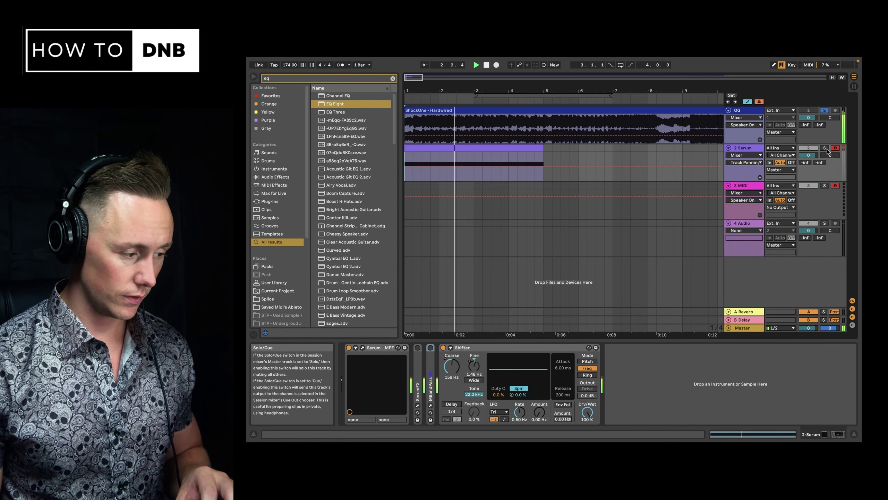
{"action": "left_click", "coordinate": [826, 149]}
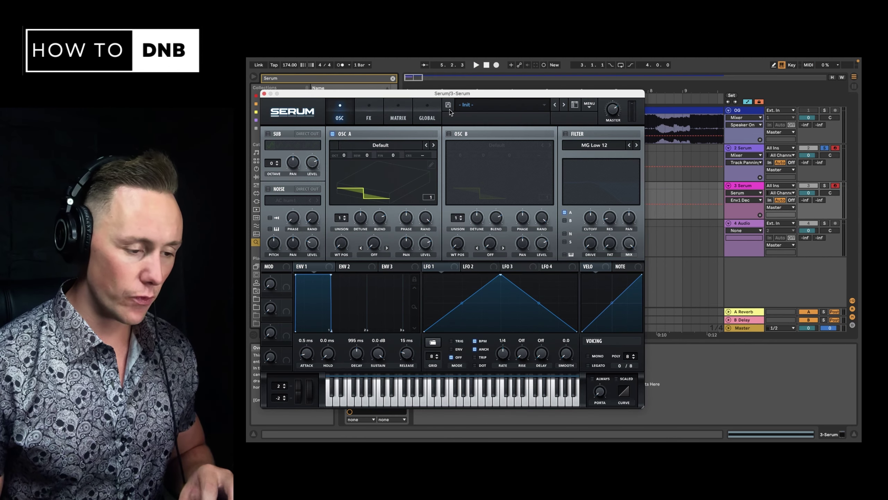
Move the Serum window aside and load the Basic Shapes wavetable into oscillator A
{"action": "left_click_drag", "start_coordinate": [469, 95], "coordinate": [597, 82]}
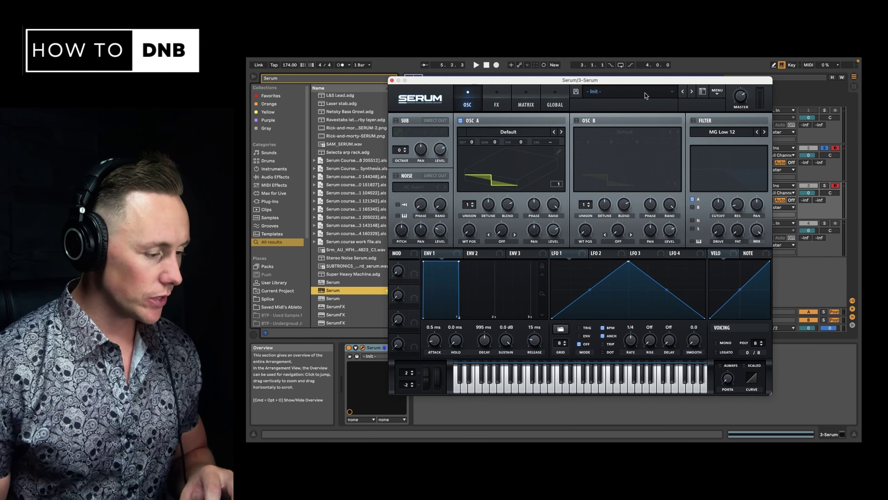
{"action": "left_click", "coordinate": [716, 95]}
{"action": "left_click", "coordinate": [550, 139]}
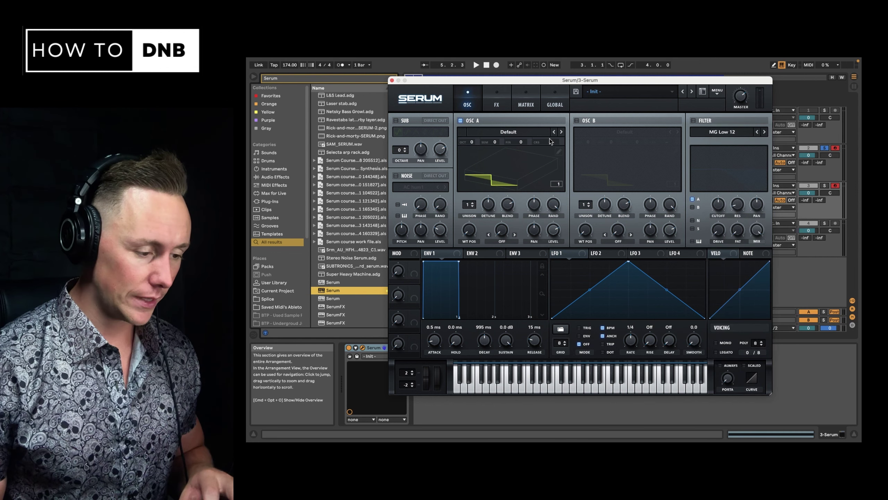
{"action": "left_click", "coordinate": [528, 132]}
{"action": "mouse_move", "coordinate": [529, 151]}
{"action": "left_click", "coordinate": [645, 114]}
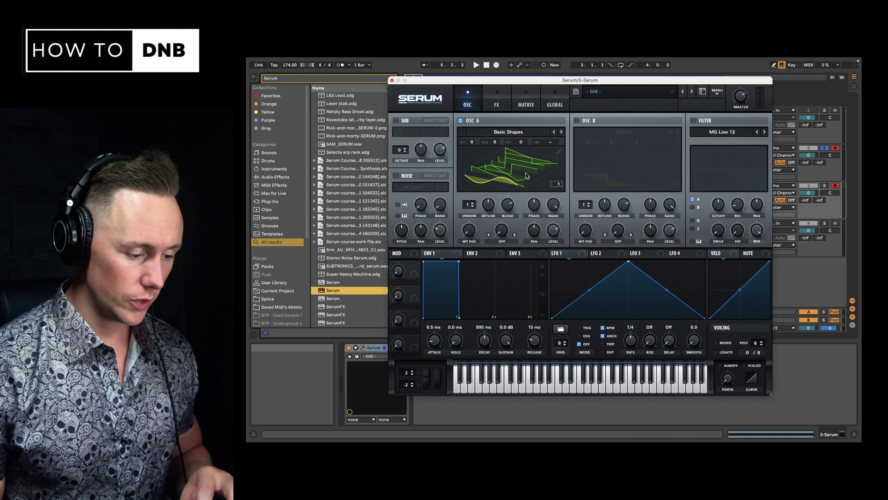
Enable oscillator B with the Basic Shapes wavetable and raise its octave to +4
{"action": "left_click", "coordinate": [577, 120]}
{"action": "left_click", "coordinate": [620, 132]}
{"action": "mouse_move", "coordinate": [671, 158]}
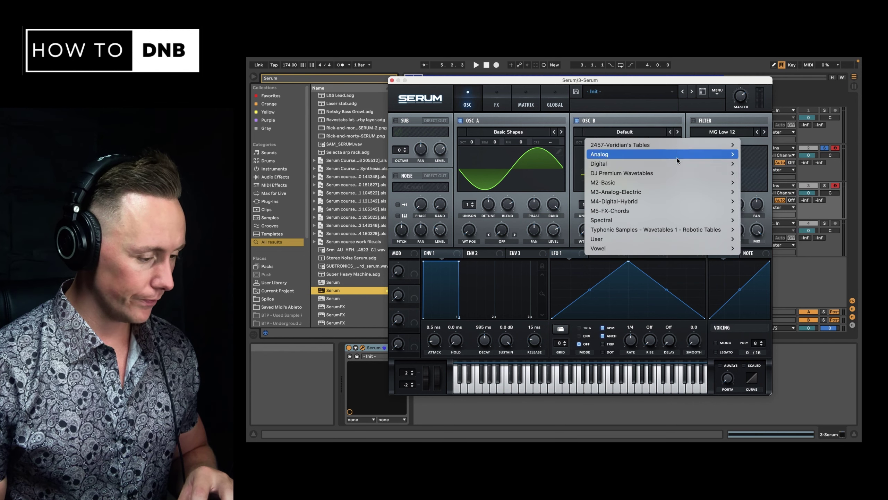
{"action": "left_click", "coordinate": [760, 116]}
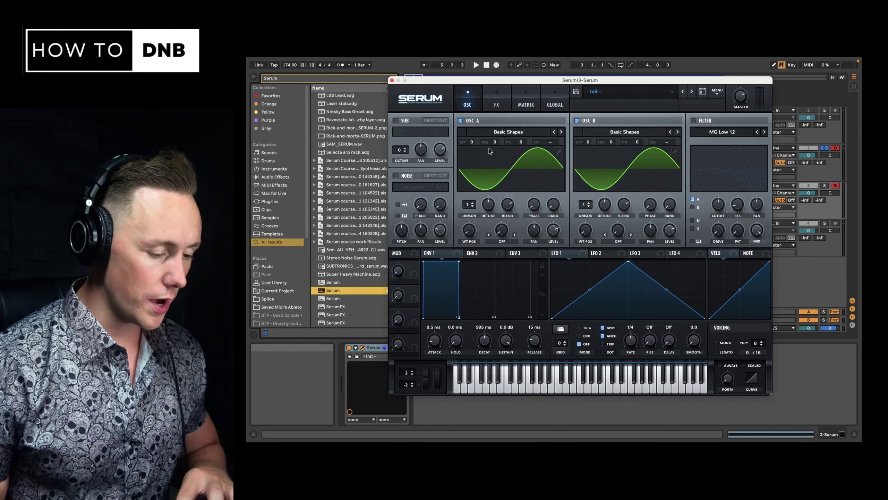
{"action": "mouse_move", "coordinate": [588, 143]}
{"action": "left_mouse_down"}
{"action": "mouse_move", "coordinate": [606, 111]}
{"action": "mouse_move", "coordinate": [598, 133]}
{"action": "left_mouse_up"}
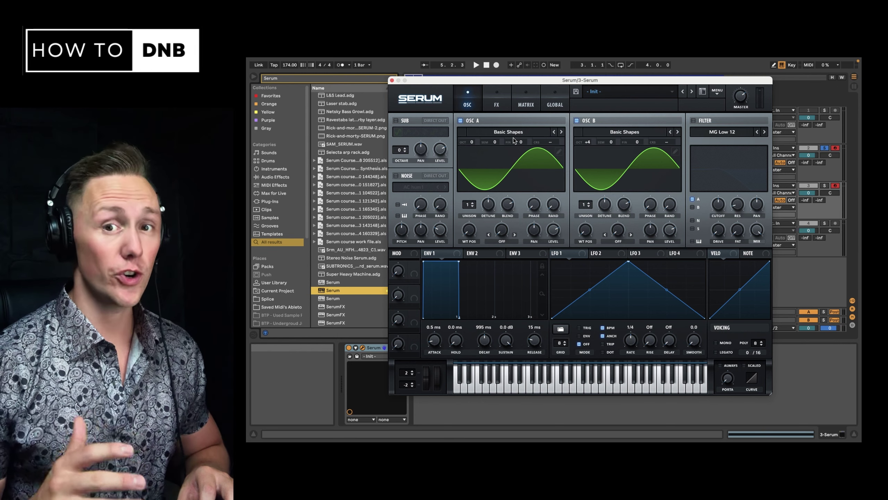
Solo the new Serum track, set oscillator A's warp mode to FM (From B) and adjust the FM amount
{"action": "left_click", "coordinate": [825, 186]}
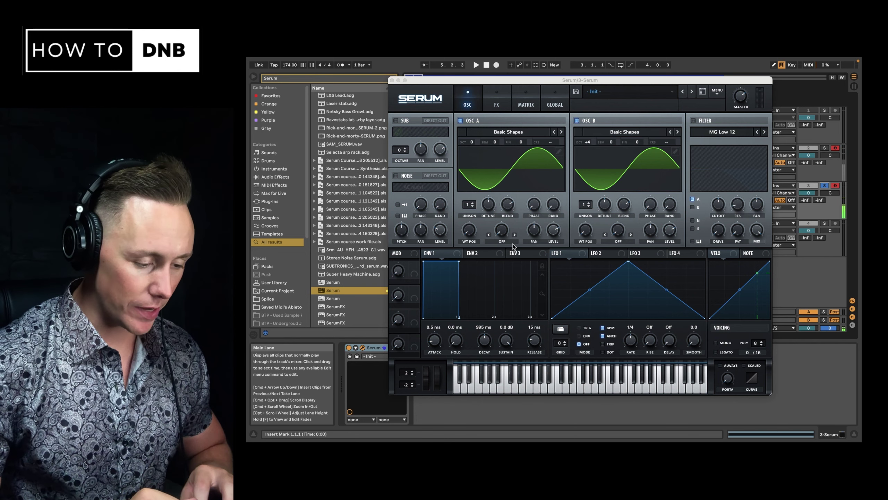
{"action": "left_click", "coordinate": [513, 241]}
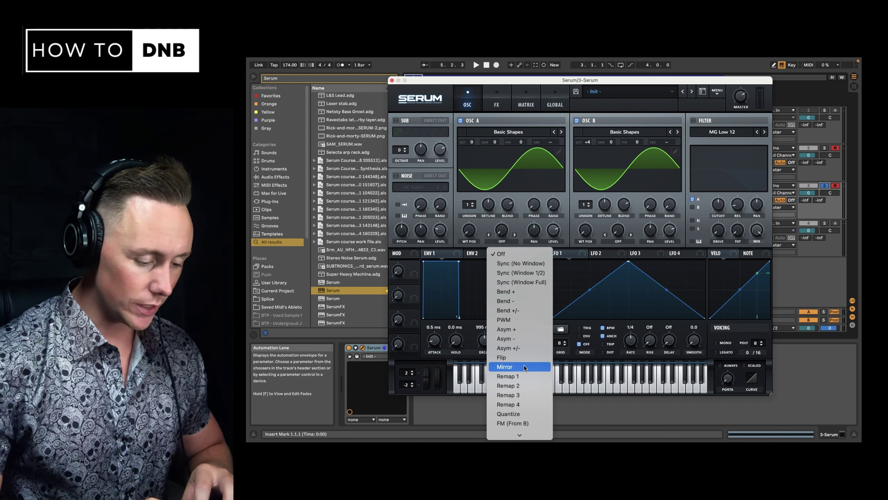
{"action": "scroll", "coordinate": [526, 364], "scroll_direction": "down", "scroll_amount": 2}
{"action": "left_click", "coordinate": [516, 387]}
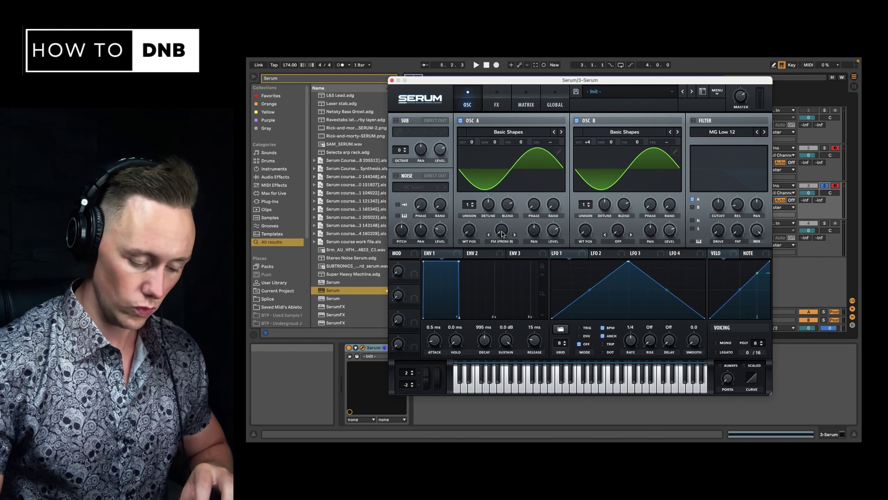
{"action": "left_click_drag", "start_coordinate": [503, 234], "coordinate": [510, 210]}
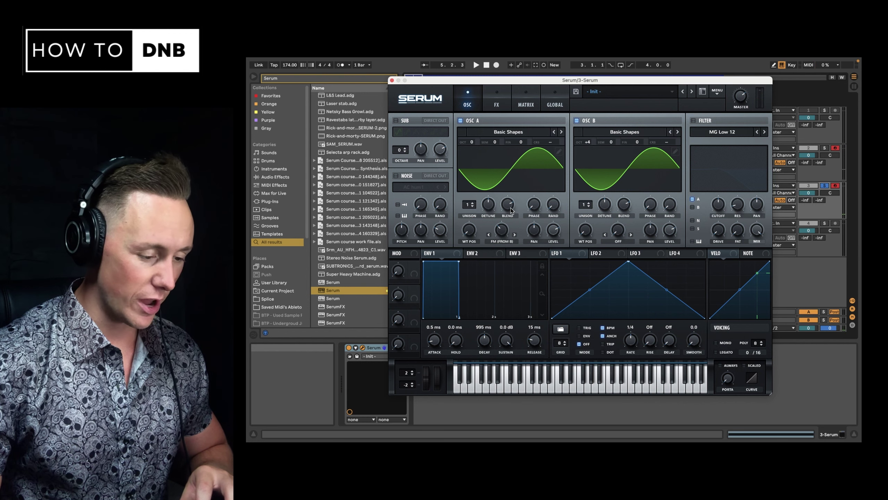
Enable the Distortion effect in Serum, set its type to Sine Shaper and adjust the drive to about 61%
{"action": "left_click", "coordinate": [508, 108]}
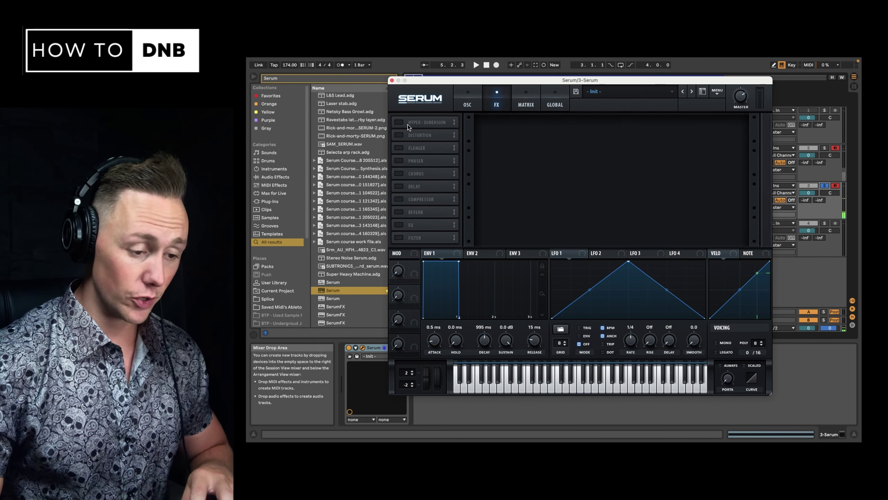
{"action": "left_click", "coordinate": [399, 135]}
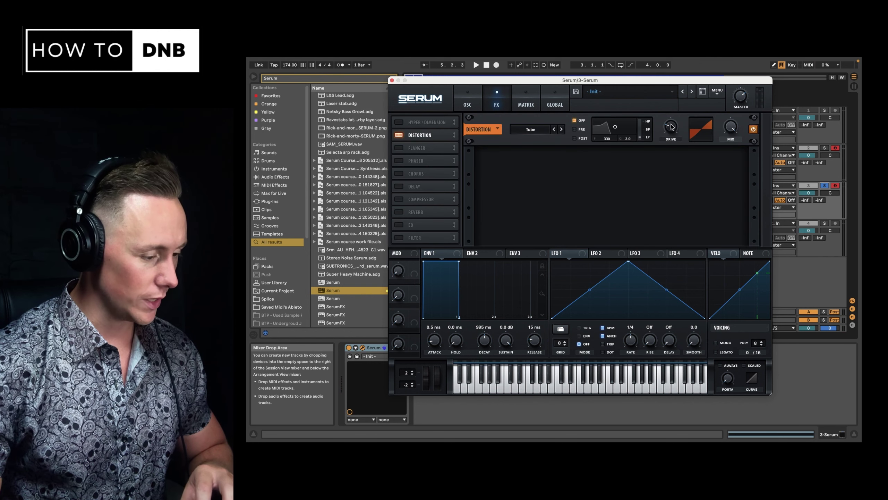
{"action": "left_click_drag", "start_coordinate": [672, 126], "coordinate": [672, 117]}
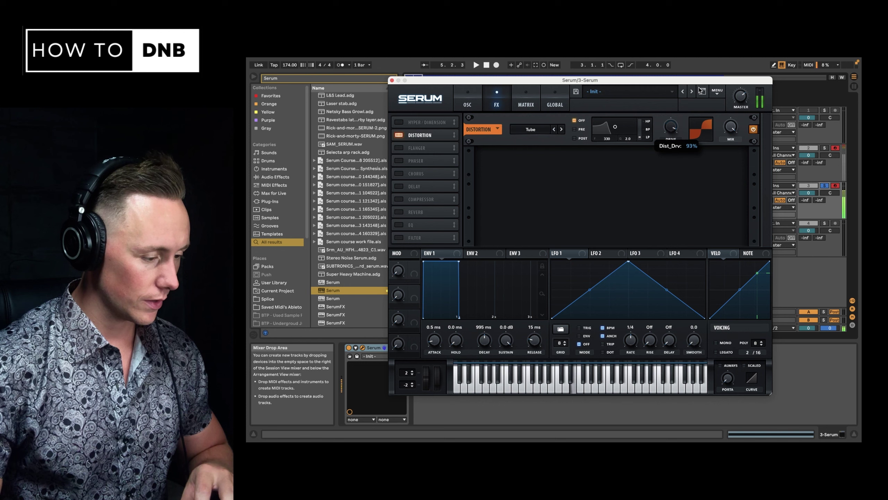
{"action": "left_click", "coordinate": [530, 129]}
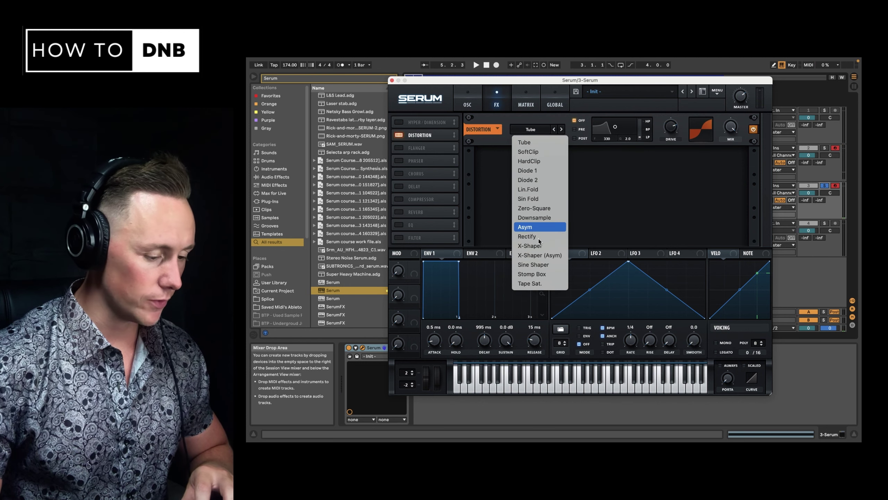
{"action": "left_click", "coordinate": [533, 264]}
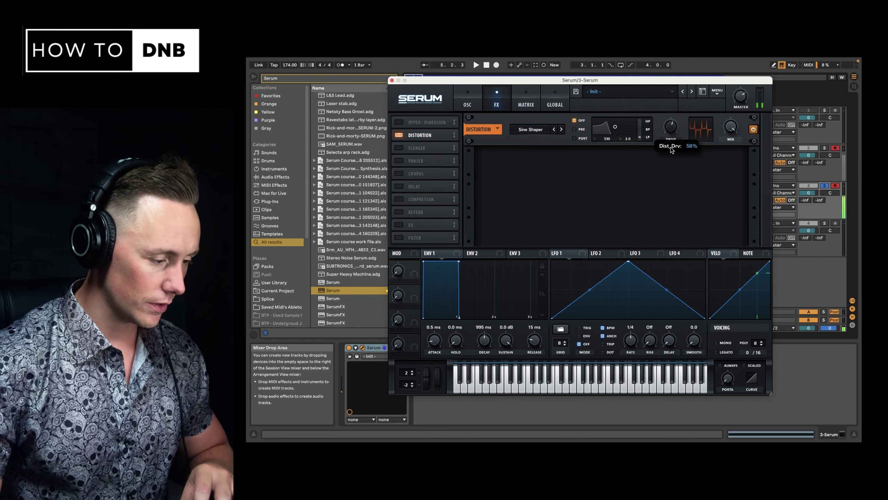
{"action": "mouse_move", "coordinate": [677, 128]}
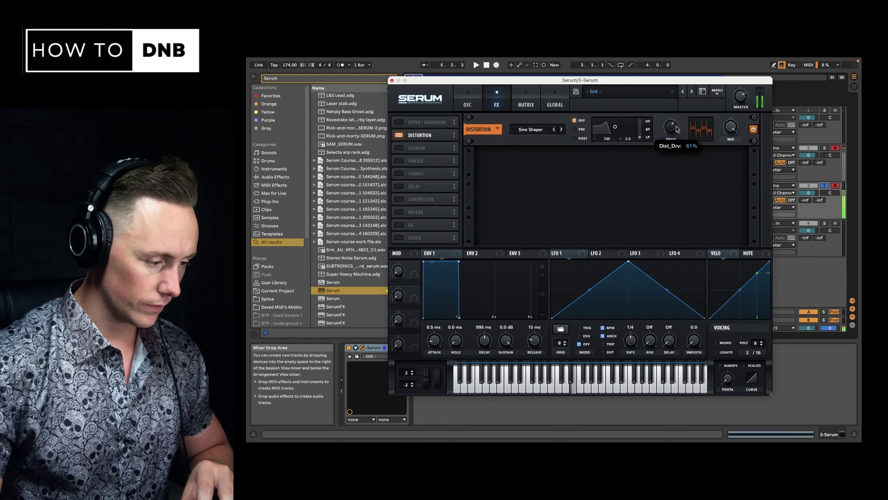
{"action": "scroll", "coordinate": [677, 128], "scroll_direction": "up", "scroll_amount": 1}
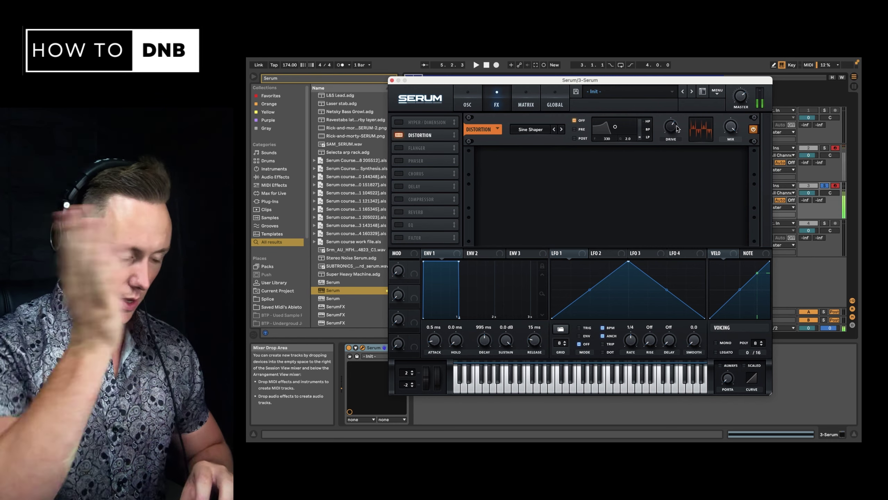
Return to the oscillator page and look through the warp modes available for oscillator B
{"action": "left_click", "coordinate": [469, 105]}
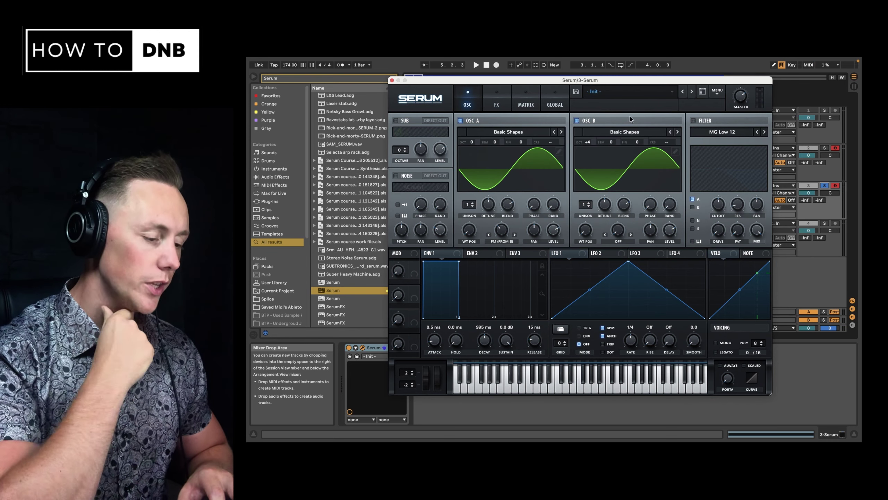
{"action": "left_click", "coordinate": [619, 241]}
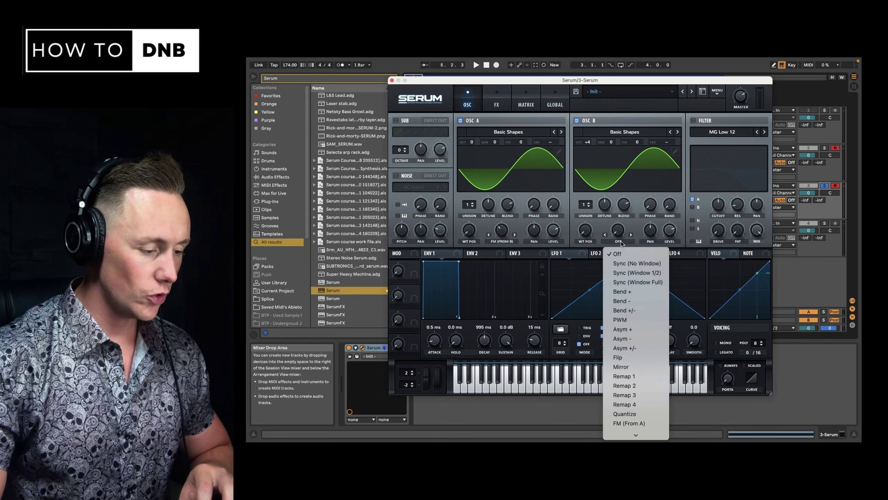
{"action": "left_click", "coordinate": [621, 241]}
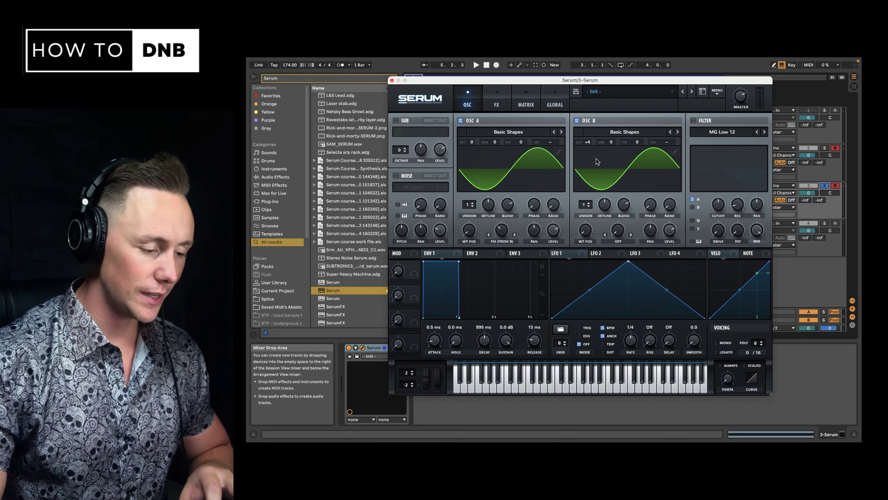
{"action": "left_click", "coordinate": [616, 240]}
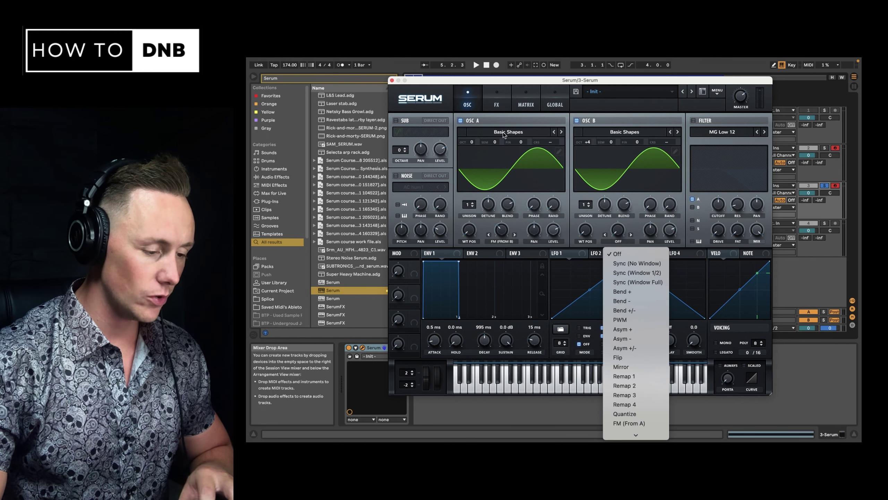
{"action": "left_click", "coordinate": [544, 182]}
Enable the sub oscillator with the saw shape and set oscillator B's warp mode to FM Sub Osc
{"action": "left_click", "coordinate": [396, 120]}
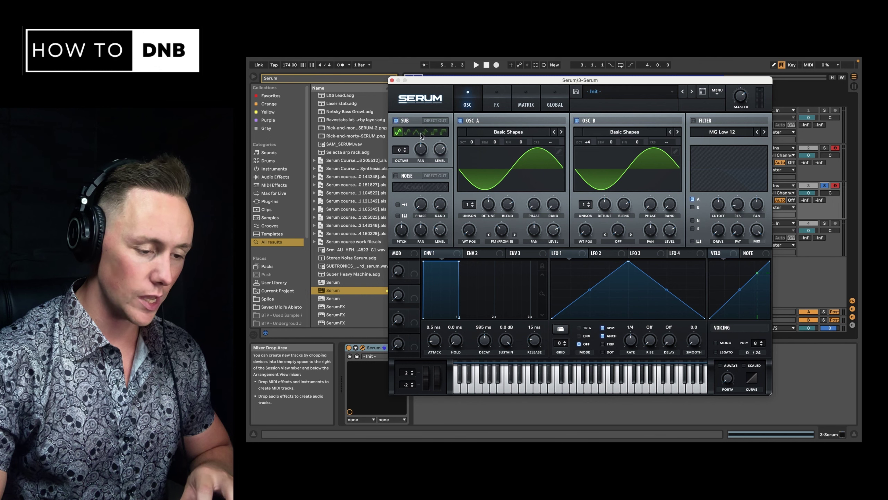
{"action": "left_click", "coordinate": [425, 133]}
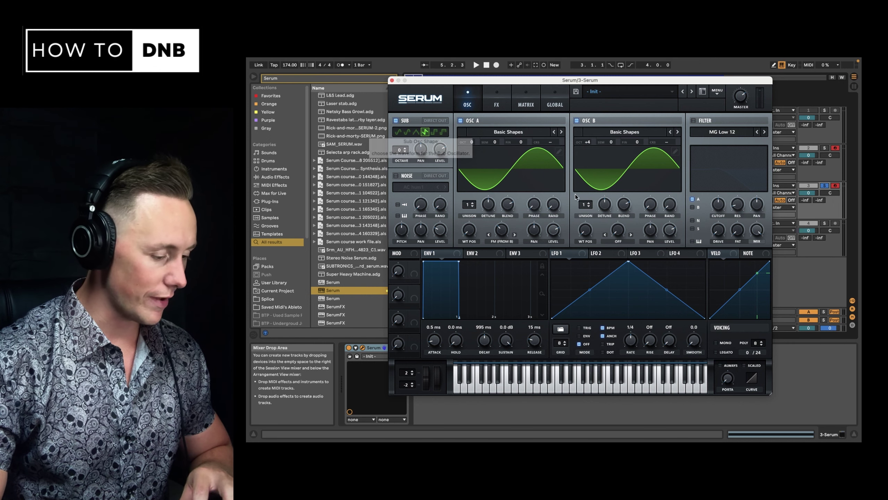
{"action": "left_click", "coordinate": [623, 242]}
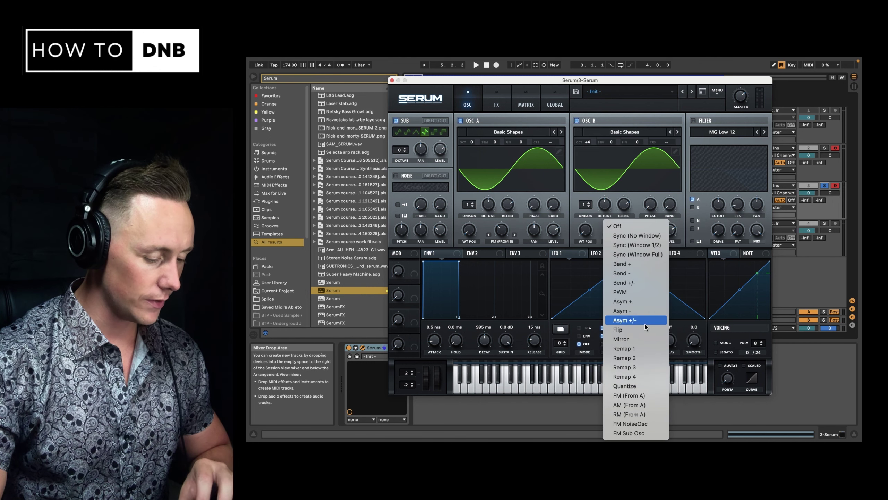
{"action": "left_click", "coordinate": [634, 432]}
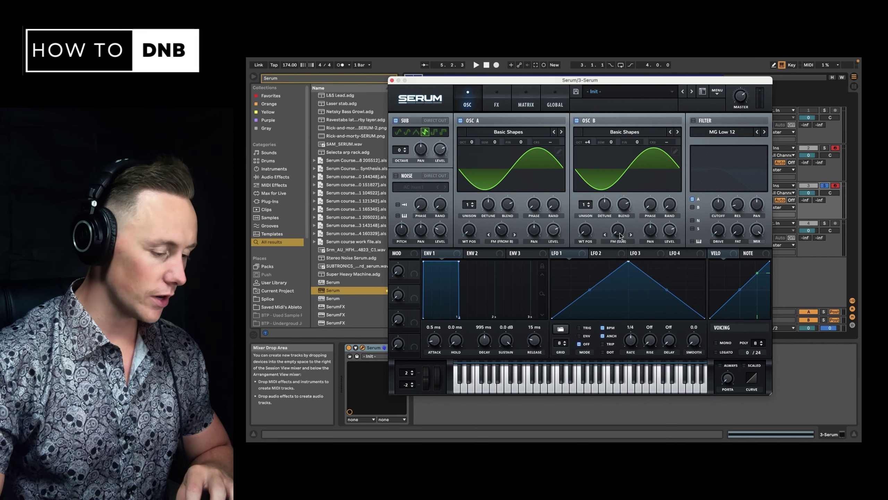
Adjust oscillator B's FM Sub Osc amount and set the sub oscillator's octave to -2
{"action": "left_click_drag", "start_coordinate": [620, 234], "coordinate": [628, 209]}
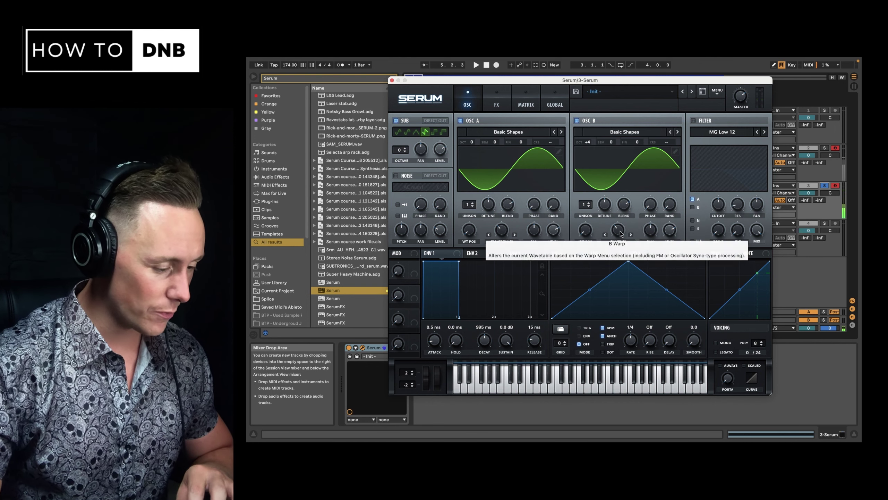
{"action": "left_click_drag", "start_coordinate": [623, 234], "coordinate": [619, 236]}
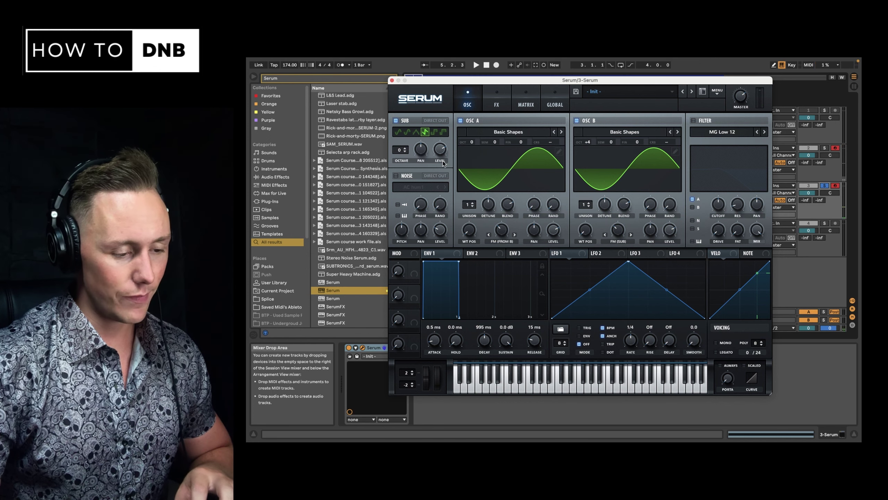
{"action": "mouse_move", "coordinate": [399, 152]}
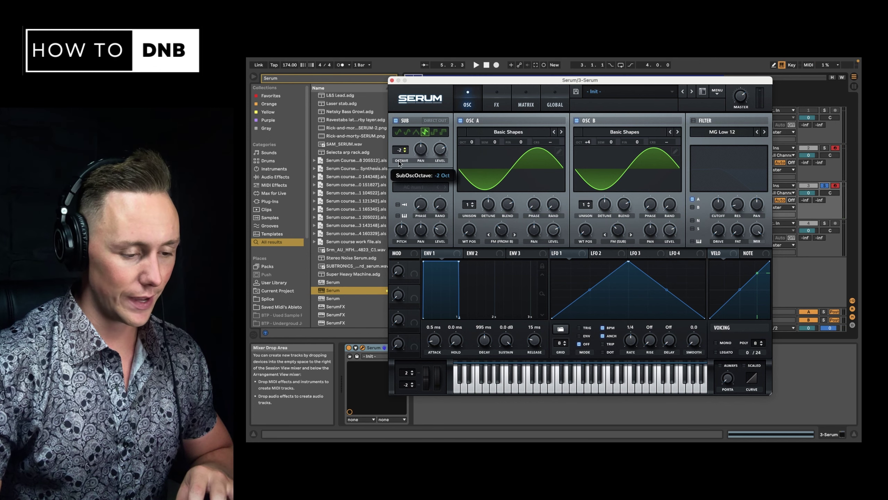
{"action": "left_click_drag", "start_coordinate": [399, 152], "coordinate": [401, 160]}
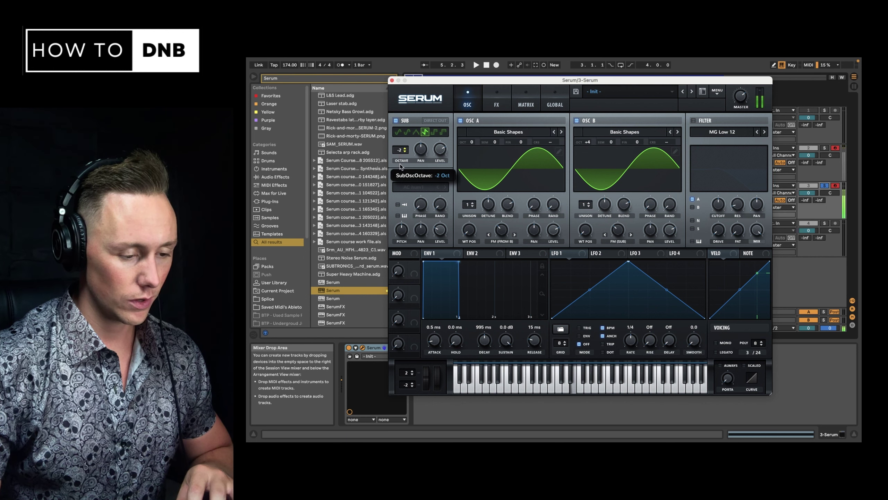
{"action": "mouse_move", "coordinate": [400, 164]}
{"action": "left_mouse_down"}
{"action": "mouse_move", "coordinate": [402, 135]}
{"action": "mouse_move", "coordinate": [408, 171]}
{"action": "left_mouse_up"}
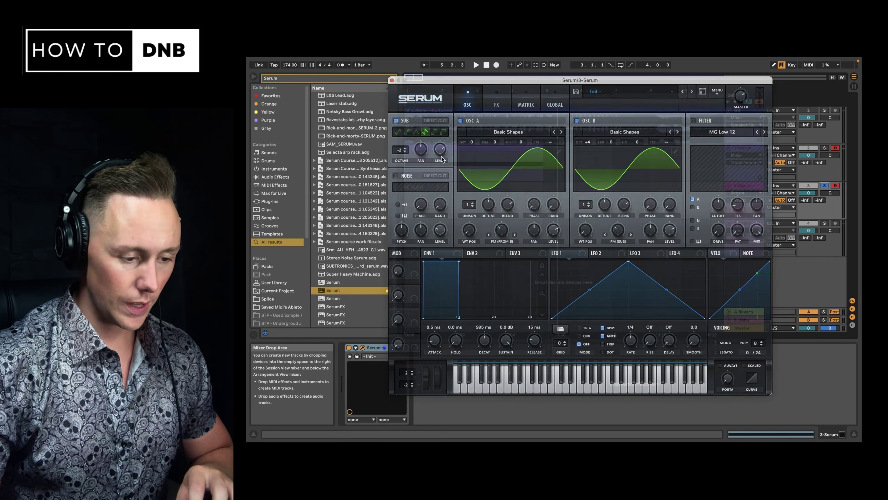
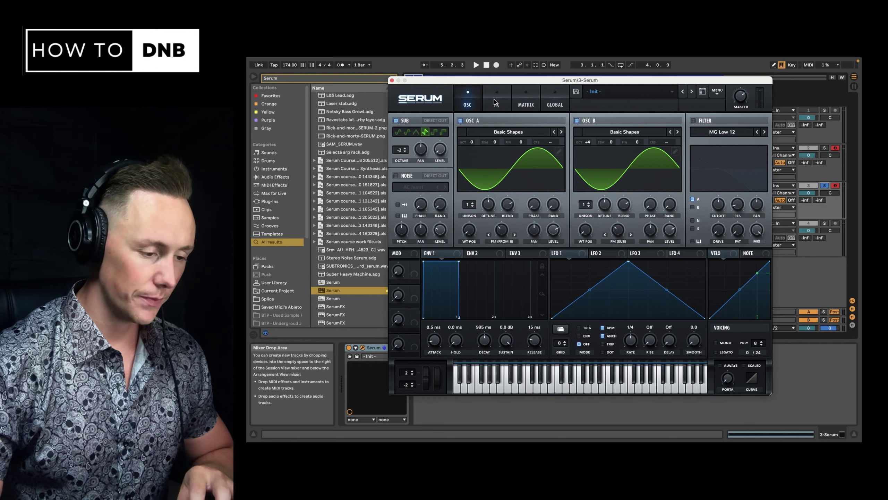
Route the distortion's filter to Post, shift its blend toward high-pass and tune it to about 2178 Hz with a Q of 1.0
{"action": "left_click", "coordinate": [495, 102]}
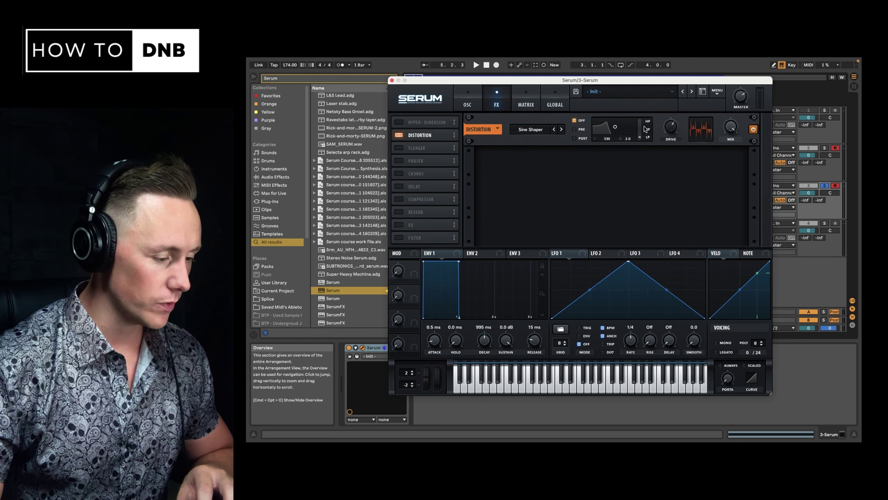
{"action": "left_click_drag", "start_coordinate": [645, 140], "coordinate": [642, 60]}
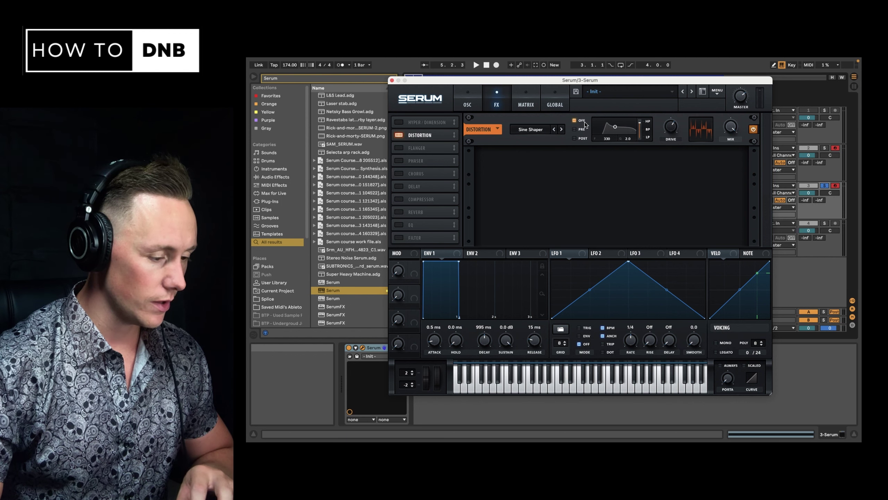
{"action": "left_click", "coordinate": [574, 138]}
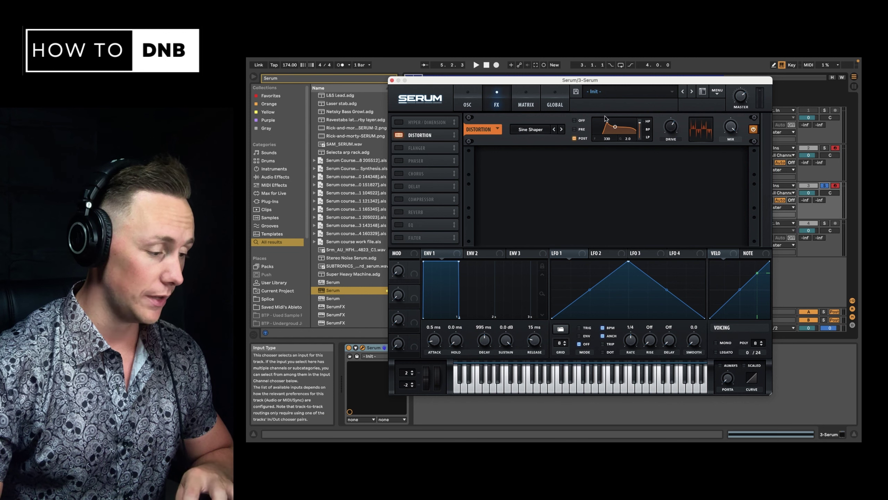
{"action": "mouse_move", "coordinate": [622, 129]}
{"action": "left_mouse_down"}
{"action": "mouse_move", "coordinate": [636, 129]}
{"action": "mouse_move", "coordinate": [625, 130]}
{"action": "left_mouse_up"}
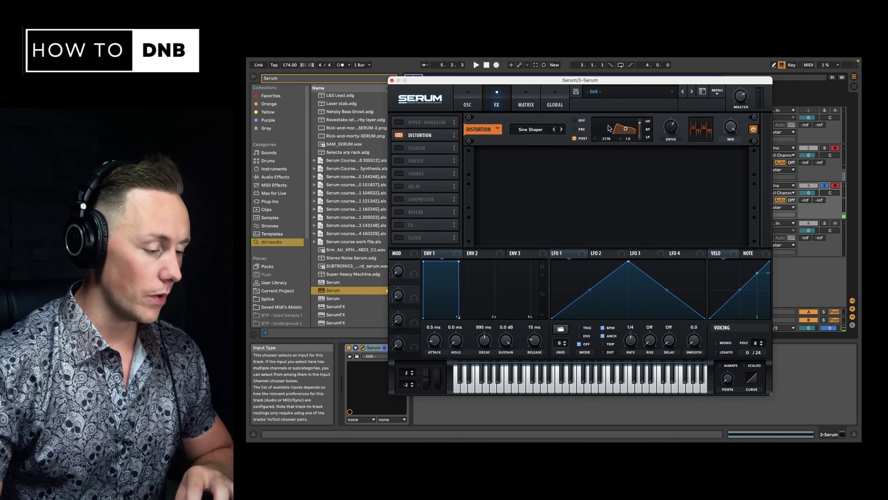
Enable the main filter on the oscillator page and set its type to Band 12
{"action": "left_click", "coordinate": [468, 99]}
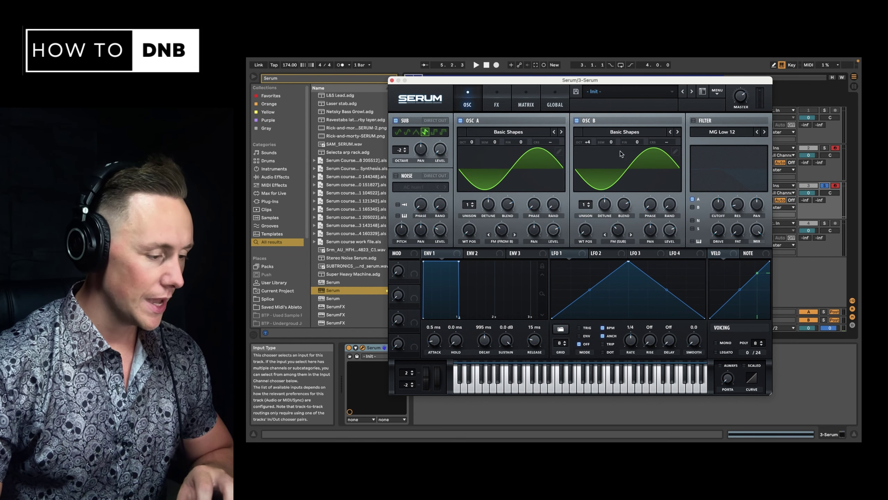
{"action": "left_click", "coordinate": [694, 120]}
{"action": "left_click", "coordinate": [738, 136]}
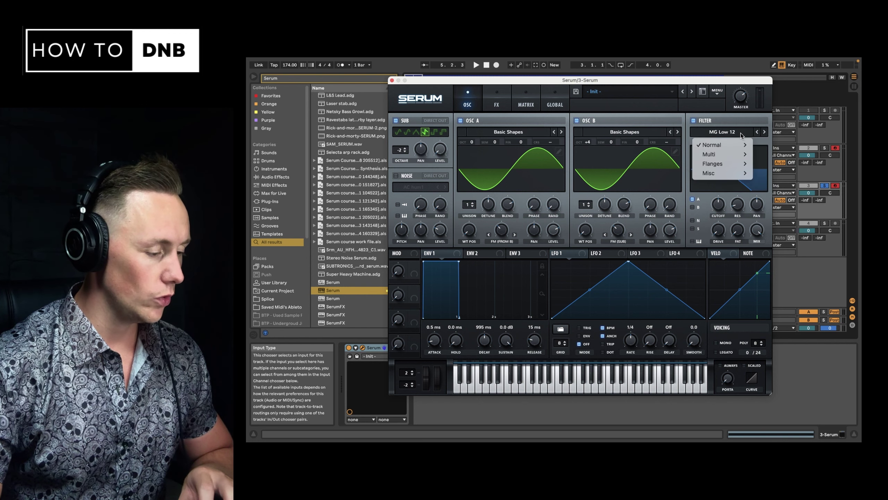
{"action": "mouse_move", "coordinate": [737, 163]}
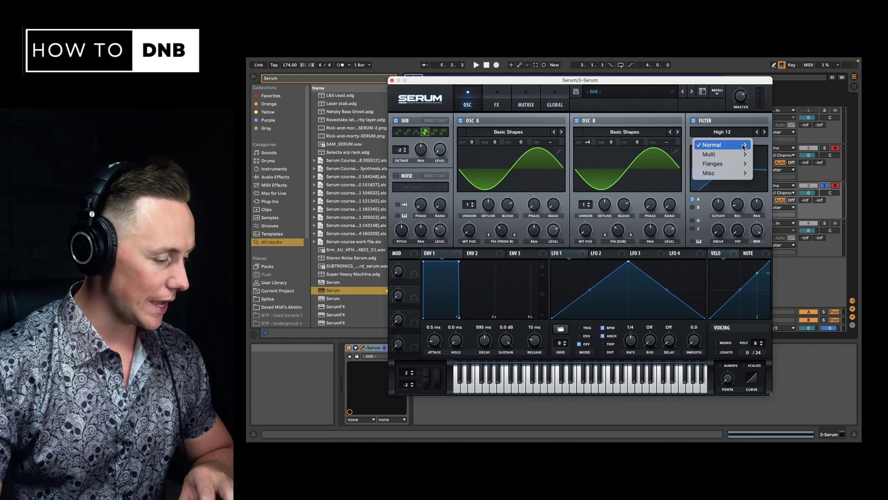
{"action": "mouse_move", "coordinate": [742, 145]}
{"action": "left_click", "coordinate": [768, 258]}
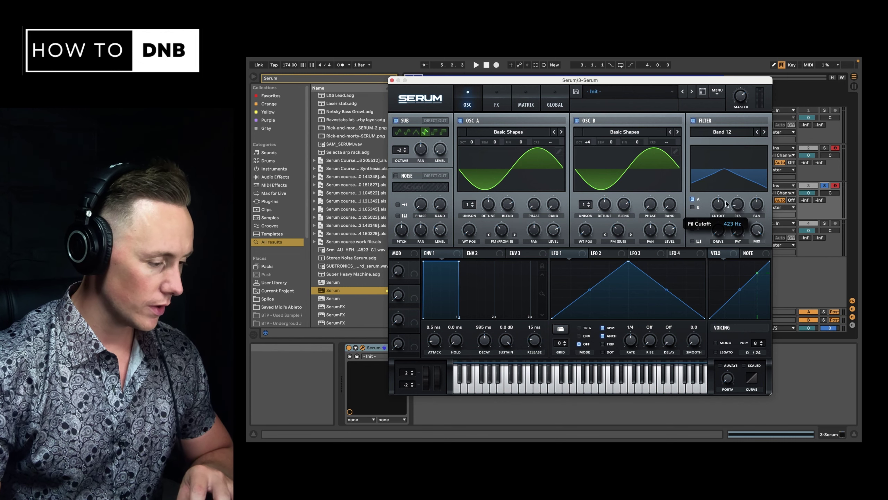
Tune the Band 12 filter's cutoff by ear, and adjust its drive and fat amounts
{"action": "left_click_drag", "start_coordinate": [721, 206], "coordinate": [752, 185]}
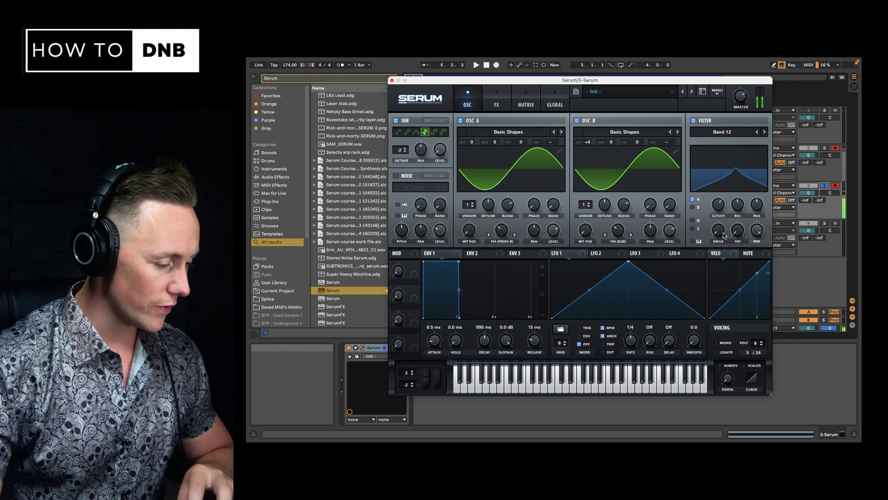
{"action": "left_click_drag", "start_coordinate": [720, 235], "coordinate": [723, 224]}
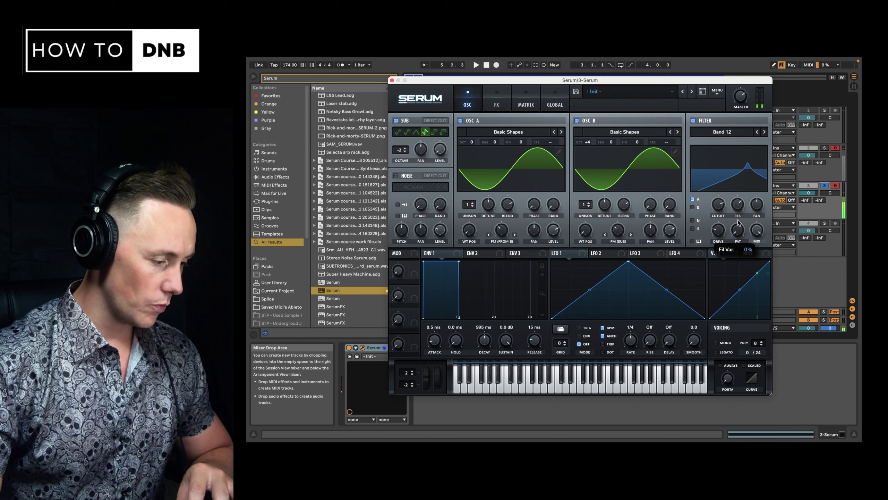
{"action": "left_click_drag", "start_coordinate": [738, 222], "coordinate": [754, 199]}
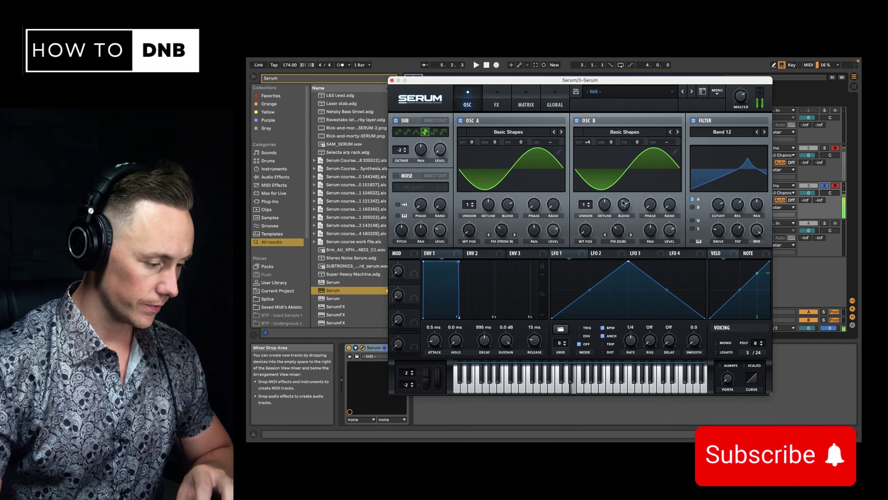
Place the Filter effect directly after Distortion, set its type to Cmb + and adjust its cutoff
{"action": "left_click", "coordinate": [497, 102]}
{"action": "left_click_drag", "start_coordinate": [438, 161], "coordinate": [442, 149]}
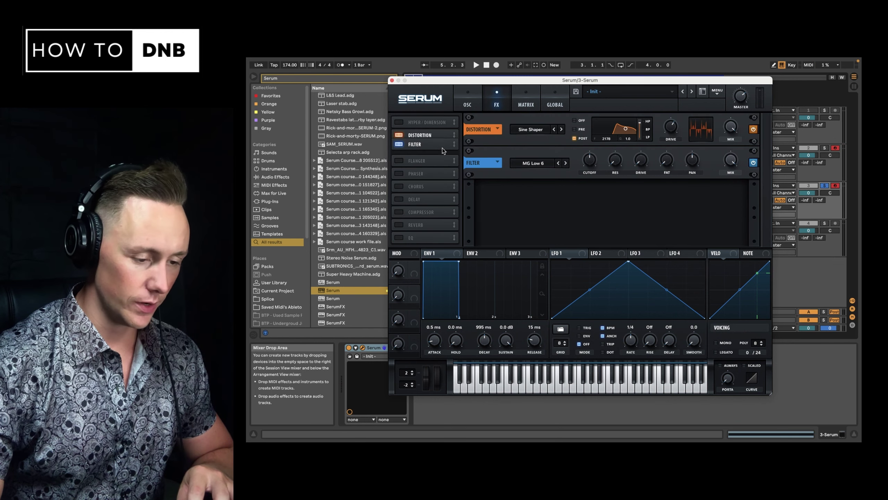
{"action": "left_click", "coordinate": [544, 165]}
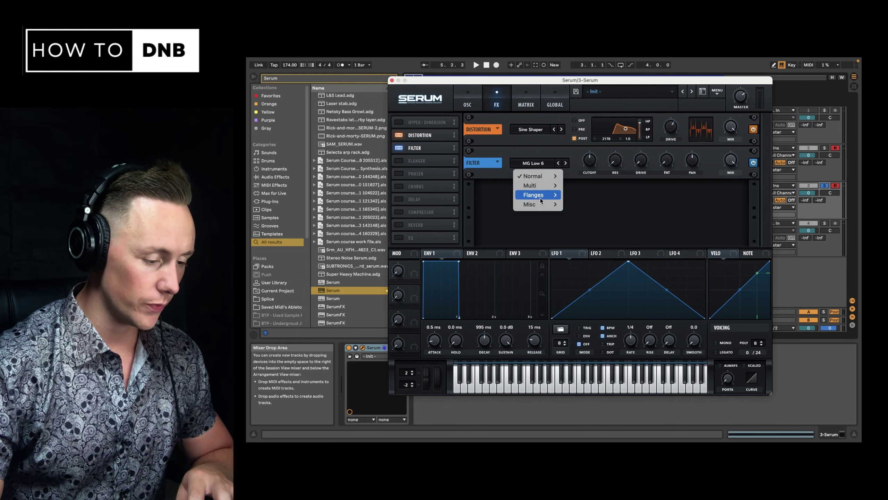
{"action": "mouse_move", "coordinate": [540, 197]}
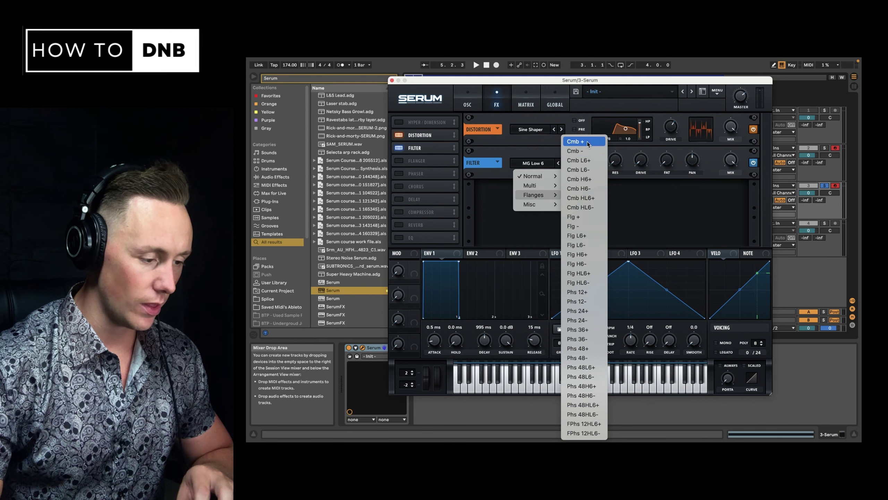
{"action": "left_click", "coordinate": [587, 142]}
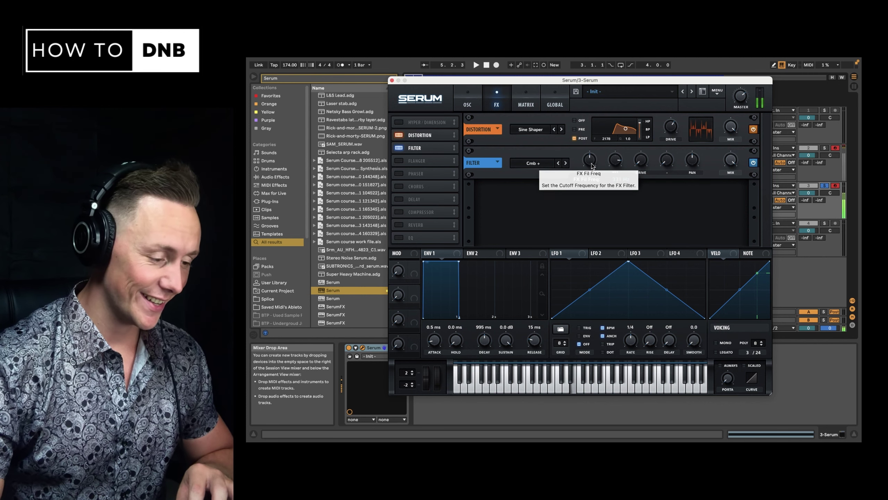
{"action": "mouse_move", "coordinate": [592, 166]}
{"action": "left_mouse_down"}
{"action": "mouse_move", "coordinate": [611, 143]}
{"action": "mouse_move", "coordinate": [605, 161]}
{"action": "mouse_move", "coordinate": [590, 166]}
{"action": "left_mouse_up"}
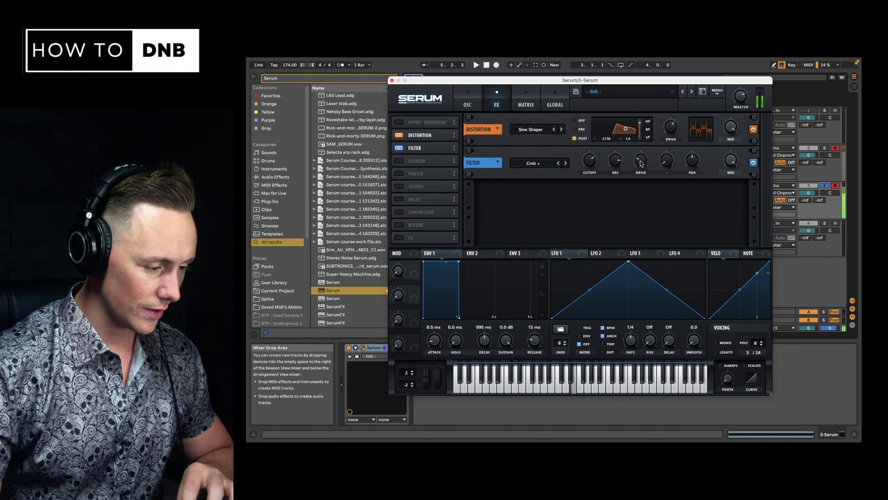
Retune the distortion's post filter to about 1733 Hz, and enable the Compressor effect with its gain adjusted
{"action": "left_click_drag", "start_coordinate": [625, 129], "coordinate": [620, 130]}
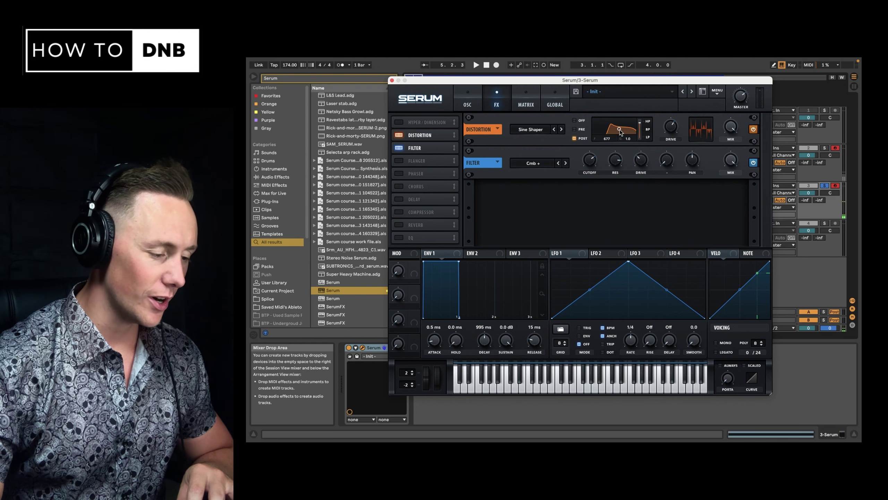
{"action": "left_click_drag", "start_coordinate": [619, 129], "coordinate": [680, 114]}
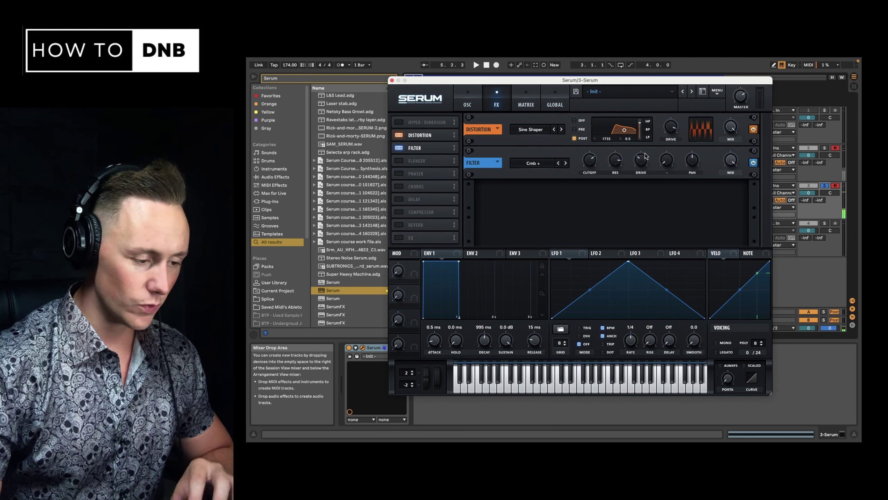
{"action": "left_click", "coordinate": [398, 212]}
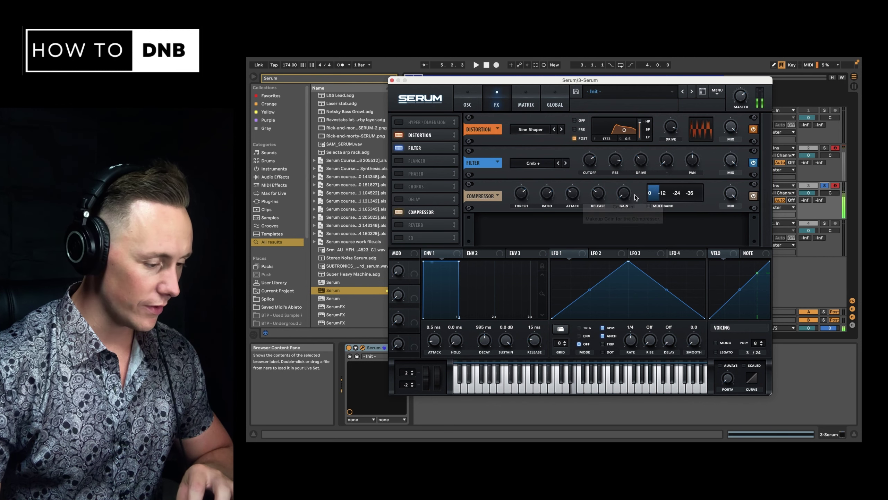
{"action": "left_click_drag", "start_coordinate": [634, 194], "coordinate": [634, 167]}
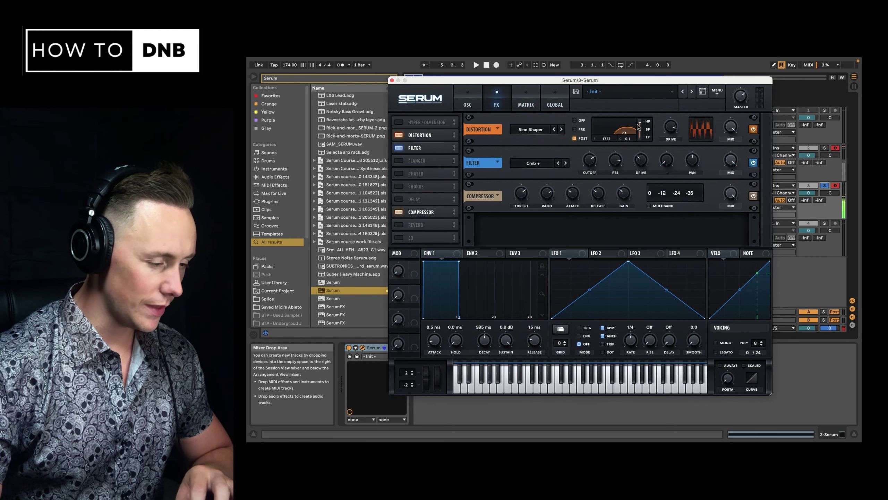
Fine-tune the distortion's drive by ear with the compressor active
{"action": "left_click_drag", "start_coordinate": [670, 127], "coordinate": [670, 137]}
{"action": "left_click_drag", "start_coordinate": [669, 189], "coordinate": [671, 180]}
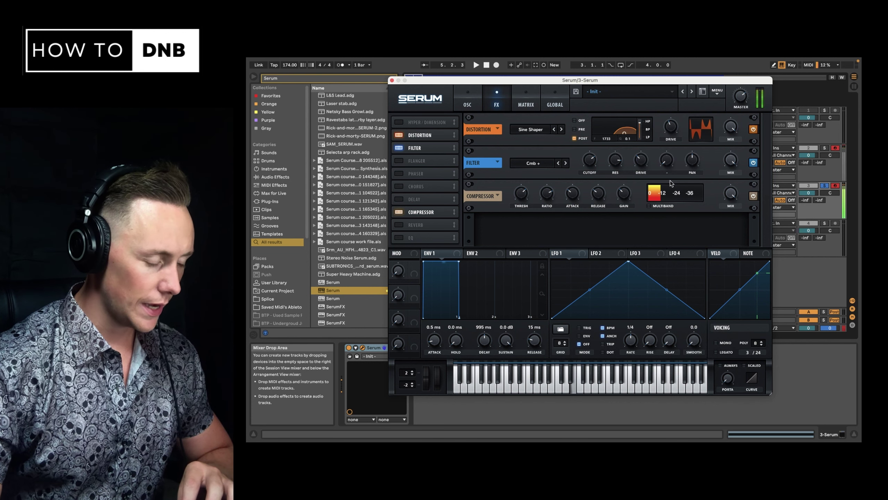
{"action": "left_click_drag", "start_coordinate": [671, 128], "coordinate": [673, 120]}
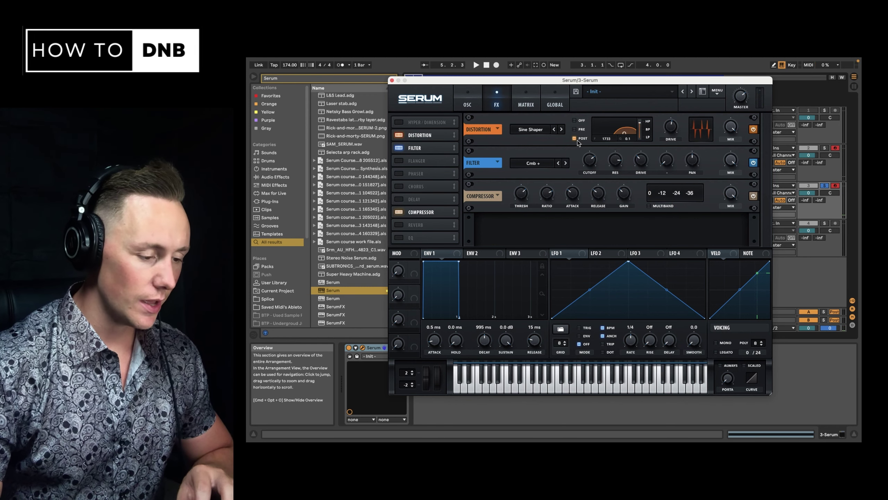
Close the Serum window and copy the MIDI clip from track 2 Serum to the start of track 3 Serum
{"action": "left_click", "coordinate": [392, 80]}
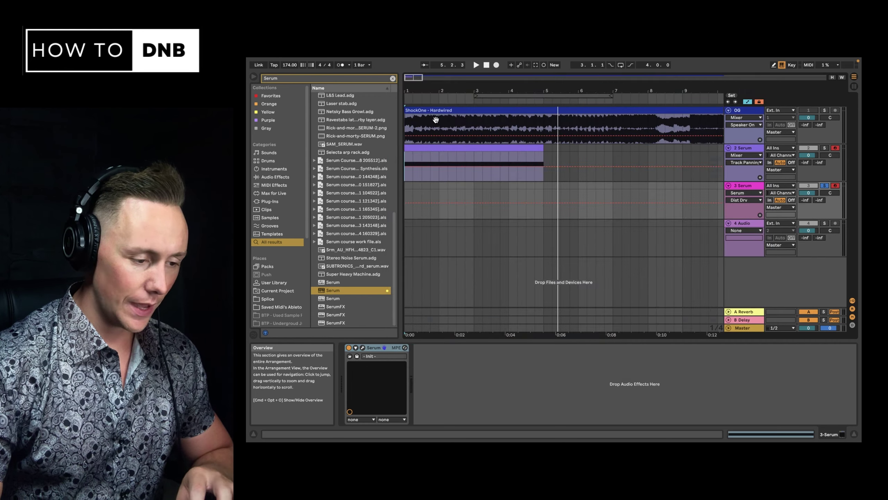
{"action": "left_click", "coordinate": [512, 154]}
{"action": "key", "text": "super+c"}
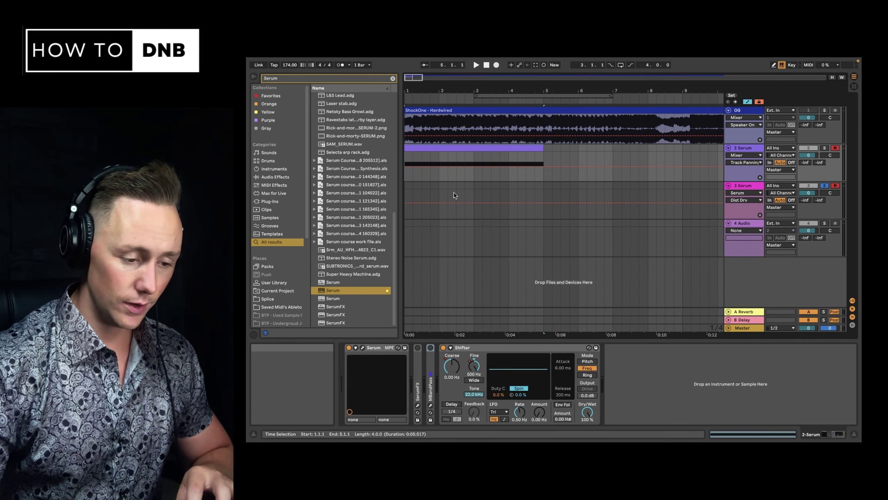
{"action": "left_click", "coordinate": [406, 192]}
{"action": "key", "text": "super+v"}
{"action": "key", "text": "a"}
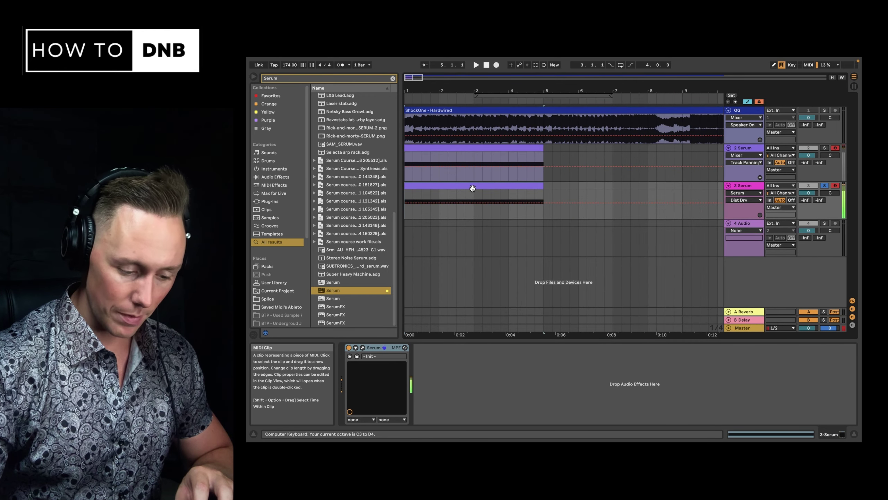
Open the pasted clip to check its long E2 note, and return to the device view
{"action": "double_click", "coordinate": [472, 188]}
{"action": "left_click", "coordinate": [624, 320]}
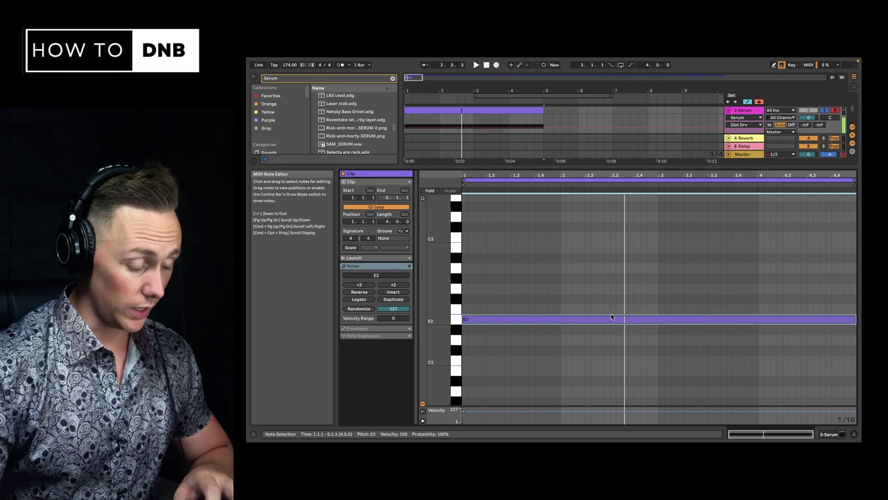
{"action": "left_click", "coordinate": [623, 346]}
{"action": "key", "text": "shift+Tab"}
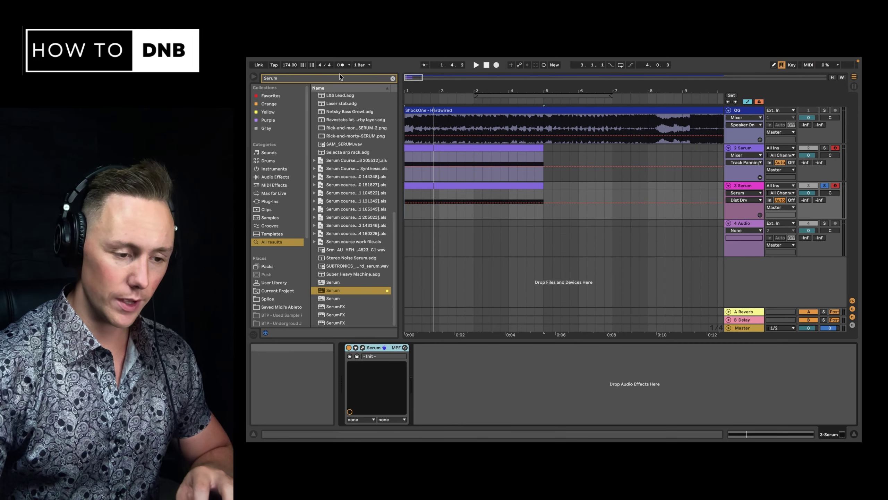
Reopen Serum on track 3 and review its effects chain, sub oscillator settings and oscillator B's coarse pitch control
{"action": "left_click", "coordinate": [363, 348]}
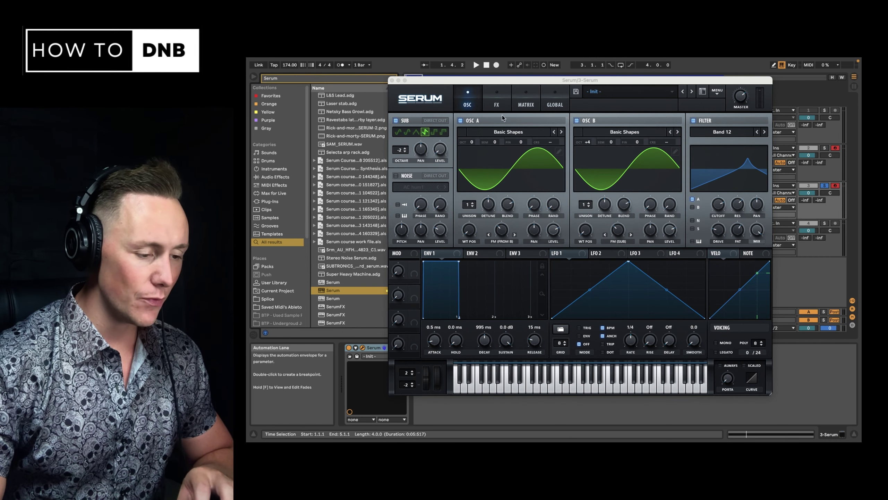
{"action": "left_click", "coordinate": [500, 101]}
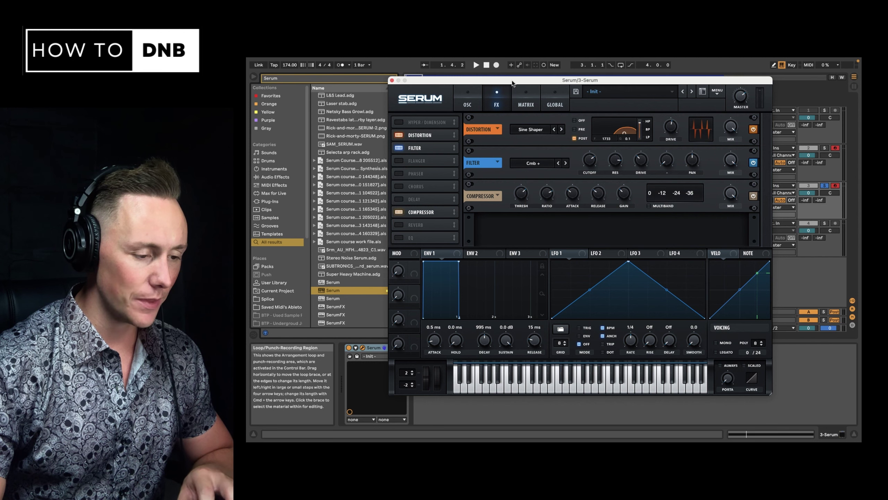
{"action": "left_click", "coordinate": [472, 106]}
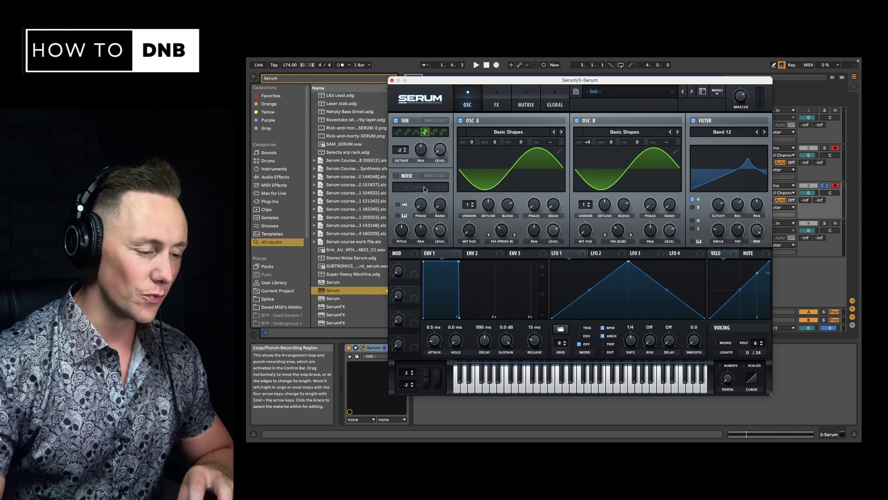
{"action": "mouse_move", "coordinate": [424, 188]}
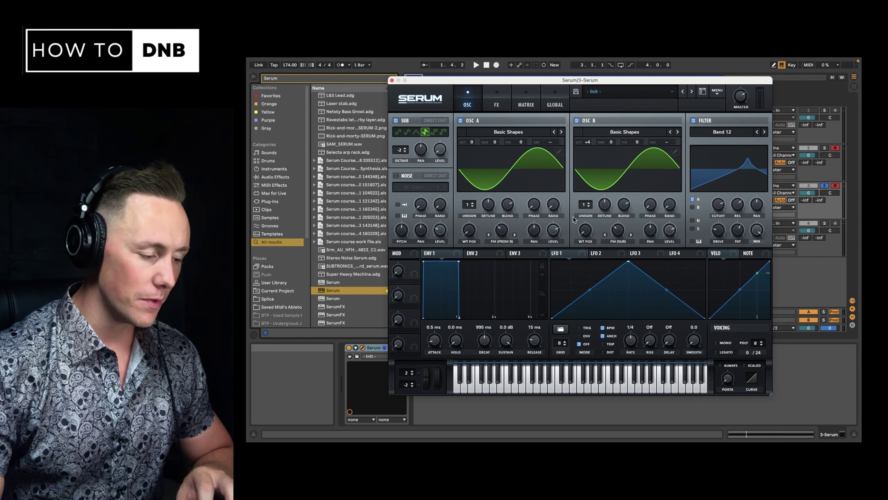
{"action": "mouse_move", "coordinate": [592, 206]}
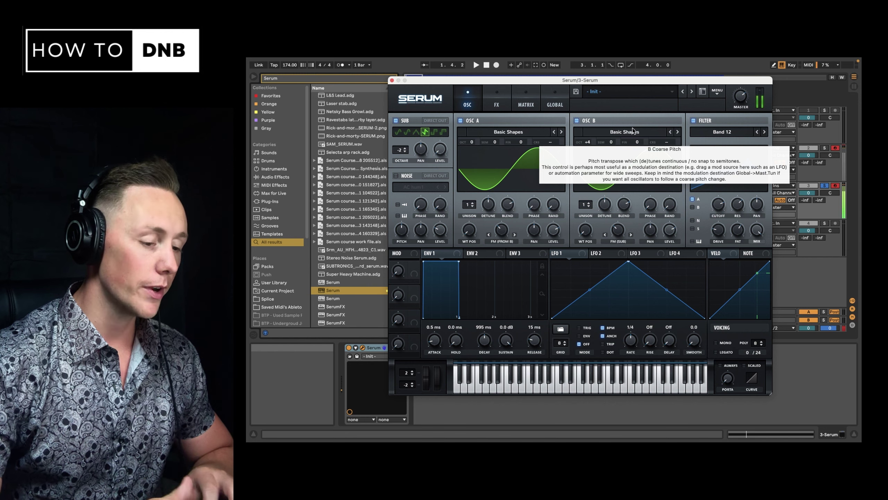
Close the Serum window, find Shifter by searching for shift, and add it after Serum on track 3
{"action": "left_click", "coordinate": [392, 80]}
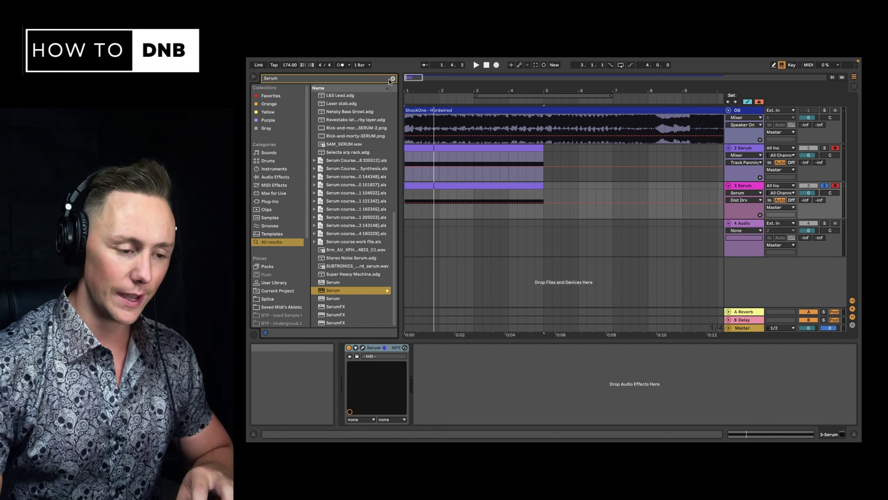
{"action": "type", "text": "shift"}
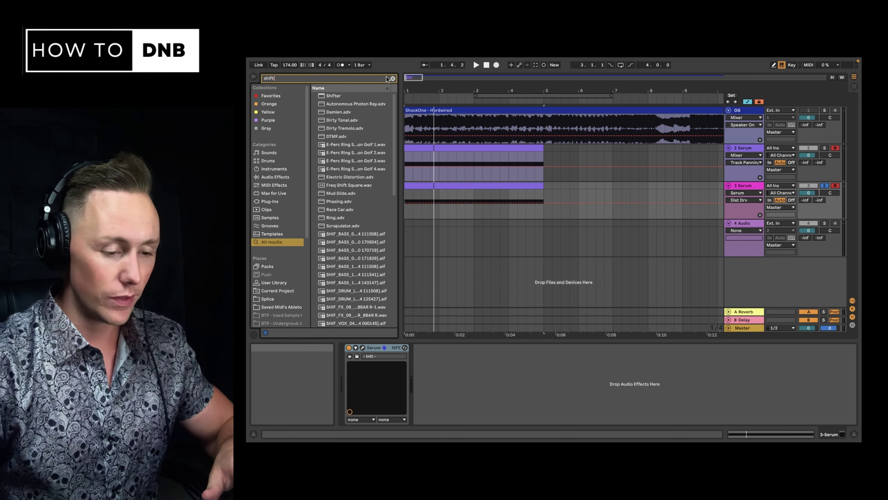
{"action": "double_click", "coordinate": [353, 96]}
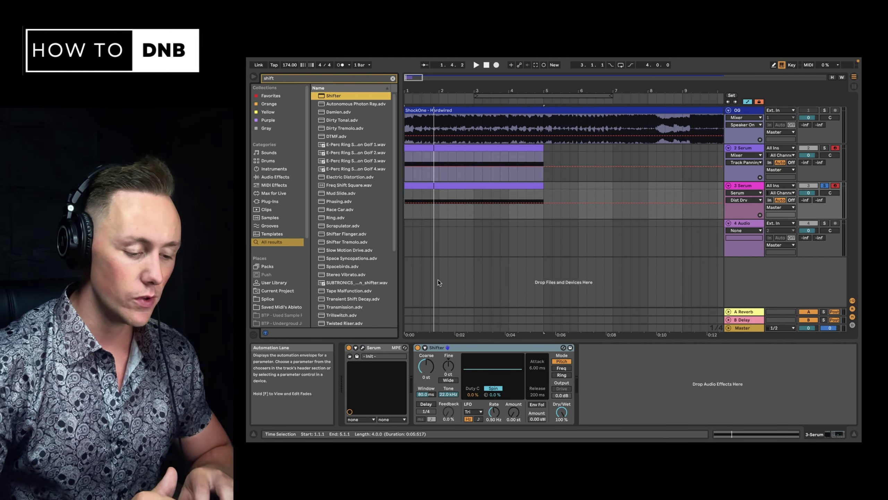
Automate Shifter's fine pitch on track 3 to rise from about bar 2 to 100 ct at bar 5, comparing it with the soloed OG track
{"action": "left_click", "coordinate": [449, 365]}
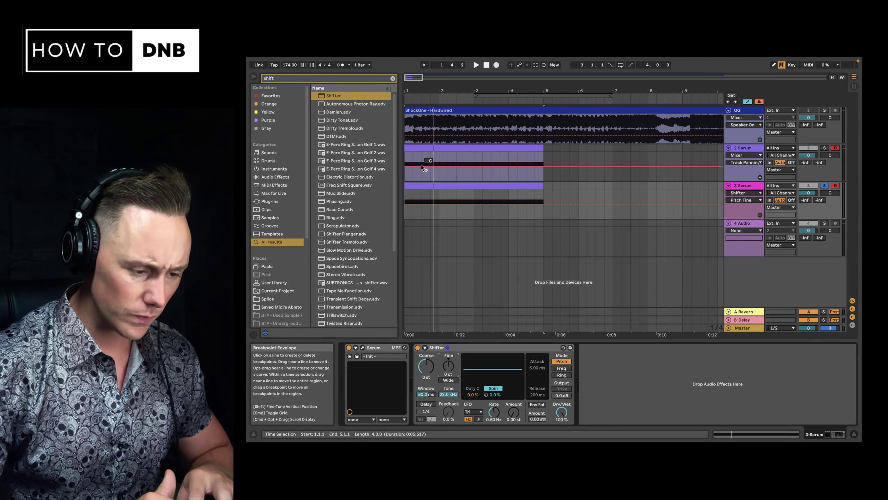
{"action": "left_click", "coordinate": [827, 110]}
{"action": "key", "text": "space"}
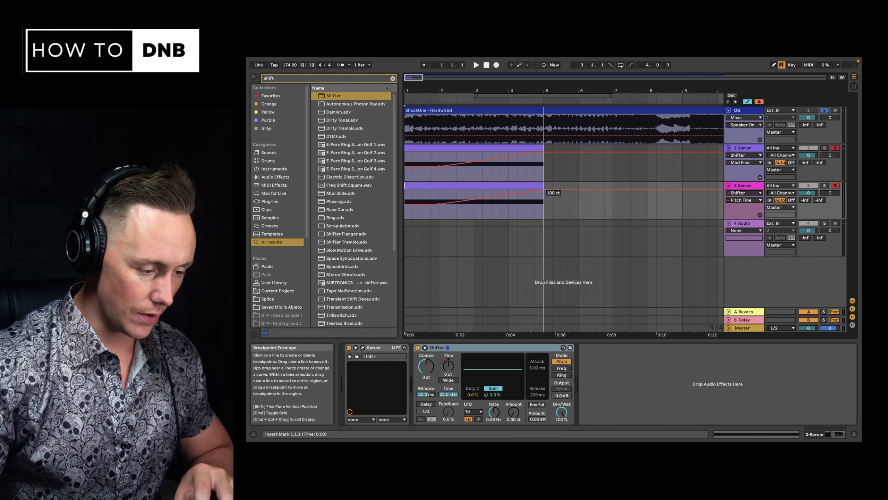
{"action": "left_click", "coordinate": [543, 192]}
{"action": "key", "text": "space"}
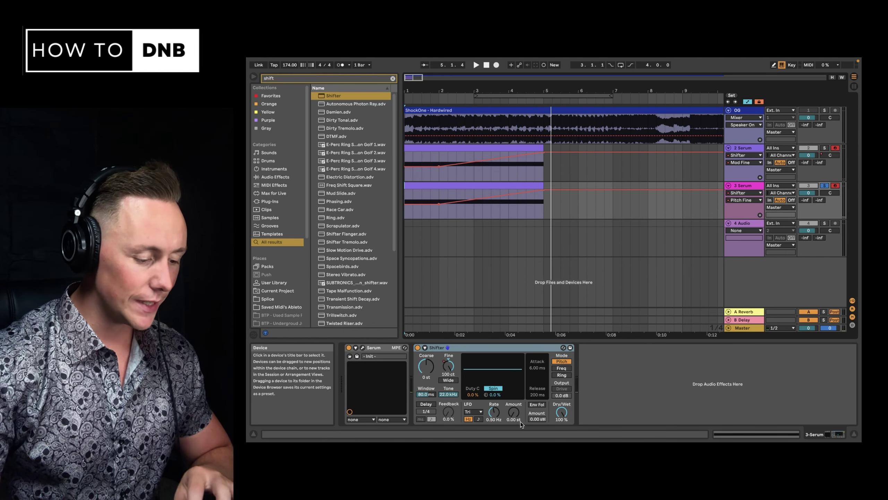
Switch Shifter on track 3 to Freq mode
{"action": "left_click", "coordinate": [562, 368]}
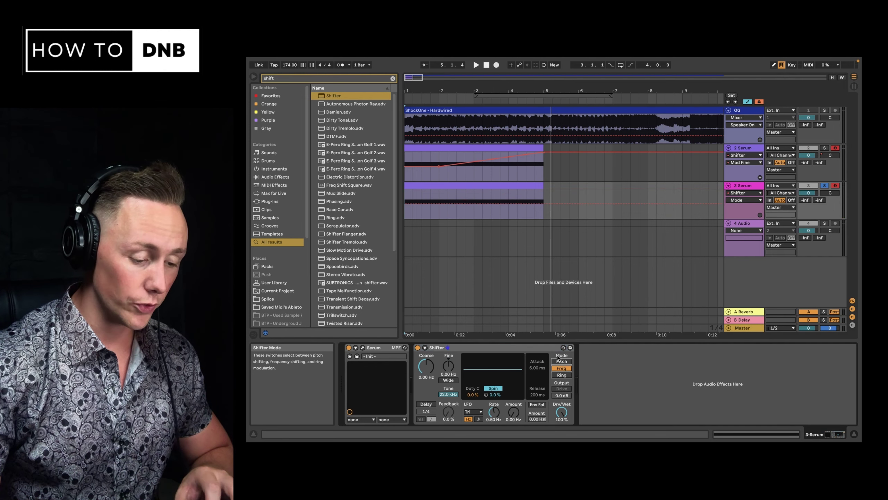
{"action": "left_click", "coordinate": [440, 204]}
{"action": "left_click_drag", "start_coordinate": [543, 204], "coordinate": [545, 194]}
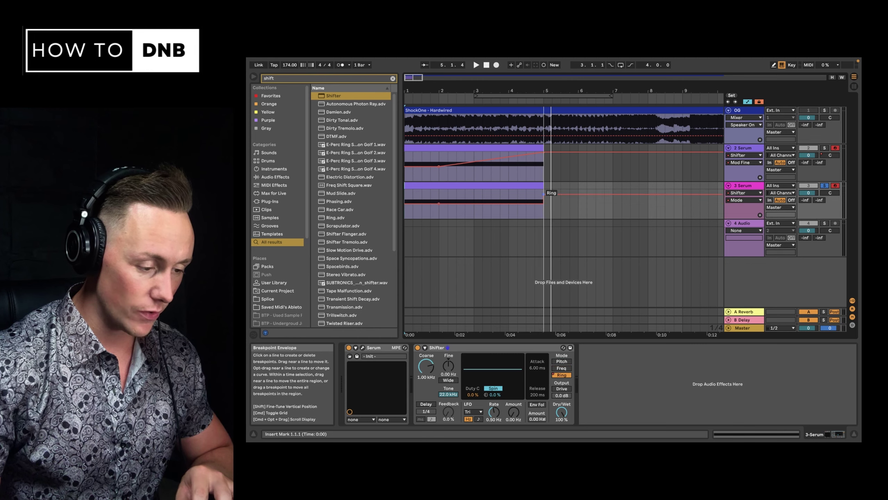
{"action": "key", "text": "super+z"}
{"action": "key", "text": "super+z"}
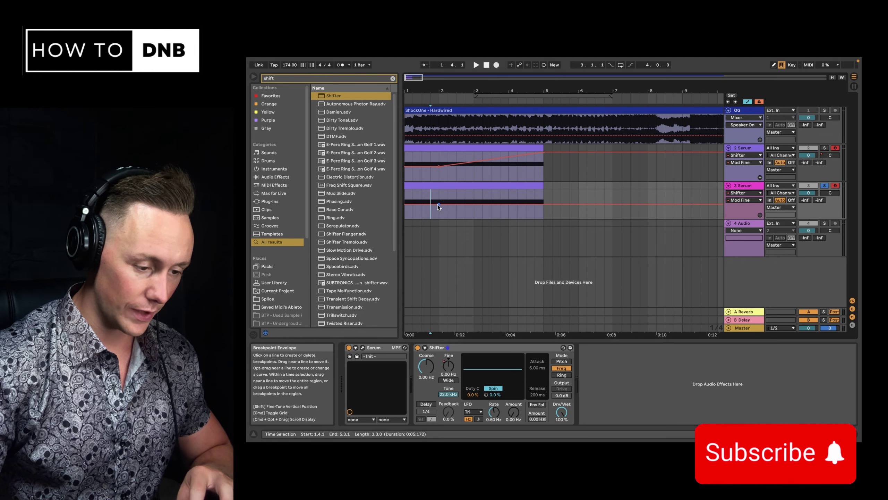
Automate Shifter's fine frequency shift on track 3 to rise from about bar 2 to 500 Hz at bar 5, and audition it
{"action": "left_click", "coordinate": [439, 204]}
{"action": "left_click_drag", "start_coordinate": [544, 205], "coordinate": [545, 193]}
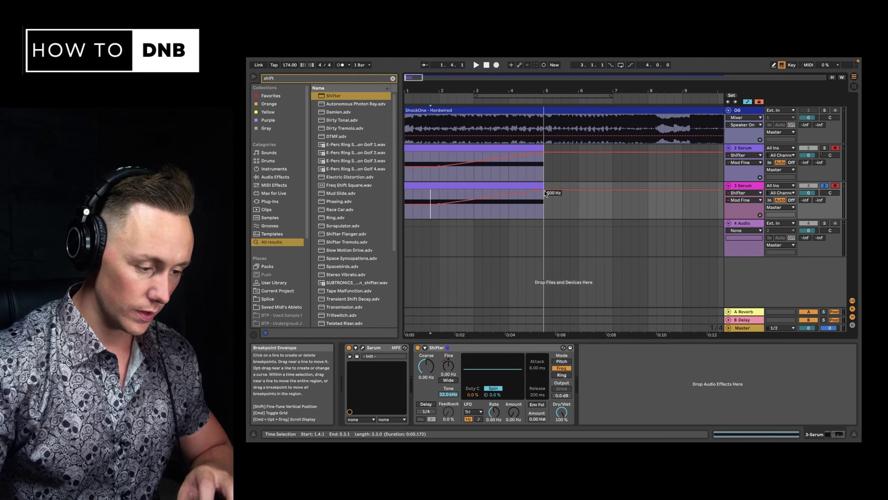
{"action": "key", "text": "space"}
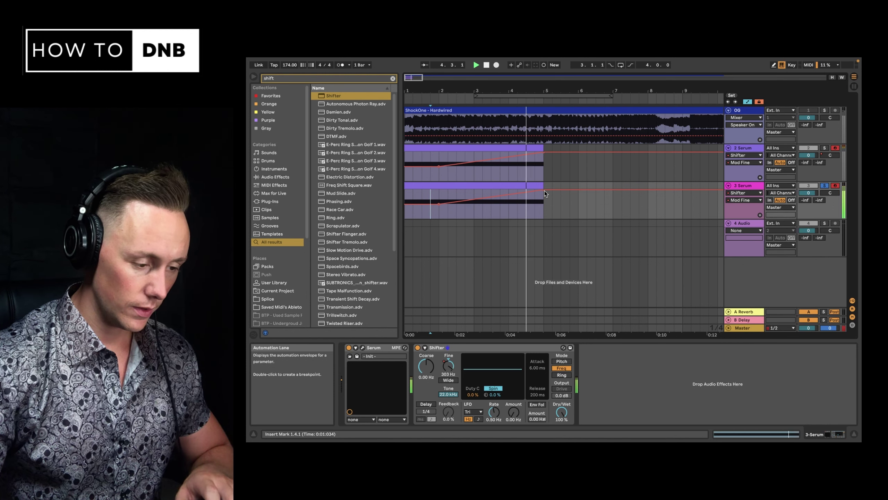
{"action": "key", "text": "space"}
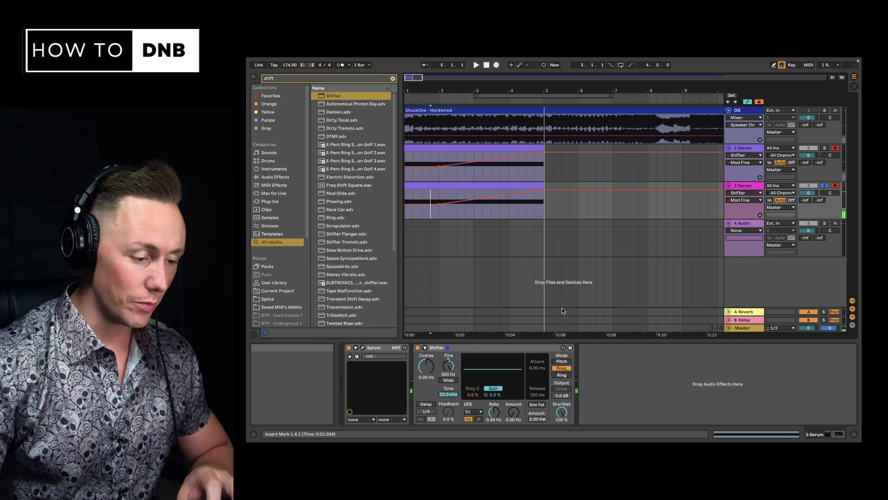
Try a rising automation of Shifter's coarse frequency shift on track 3 between about bars 2 and 5
{"action": "left_click", "coordinate": [427, 366]}
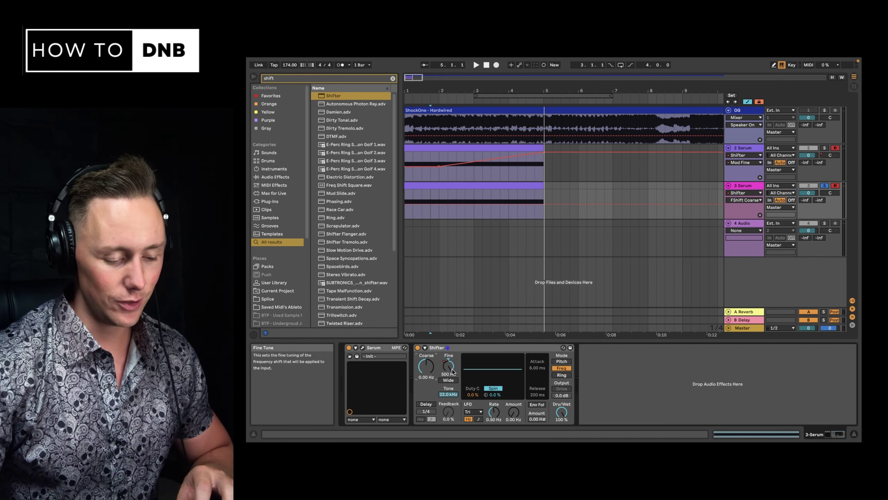
{"action": "left_click", "coordinate": [438, 205]}
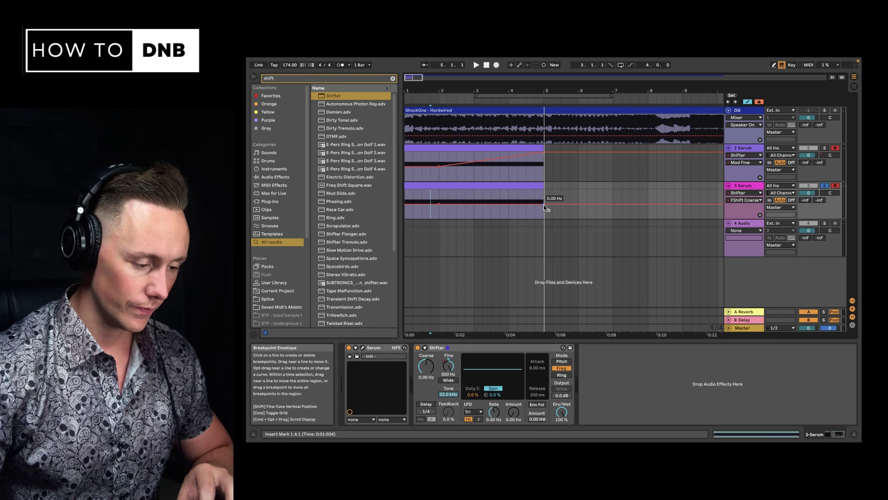
{"action": "left_click_drag", "start_coordinate": [544, 204], "coordinate": [544, 193]}
{"action": "key", "text": "space"}
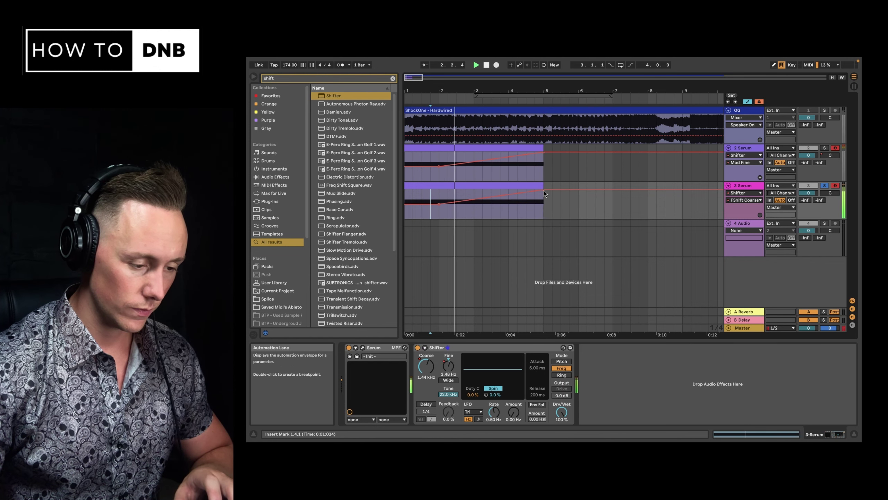
{"action": "left_click", "coordinate": [544, 191]}
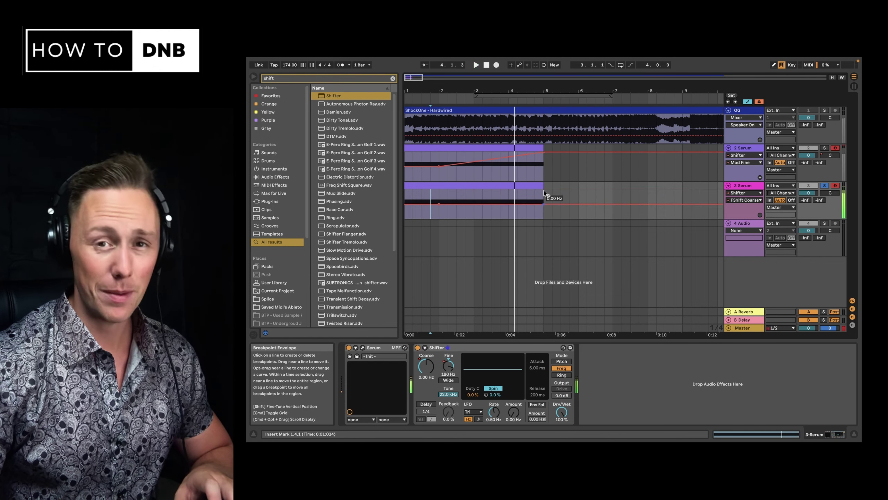
Audition track 3 with the fine frequency shift automation and reopen its Serum window
{"action": "key", "text": "space"}
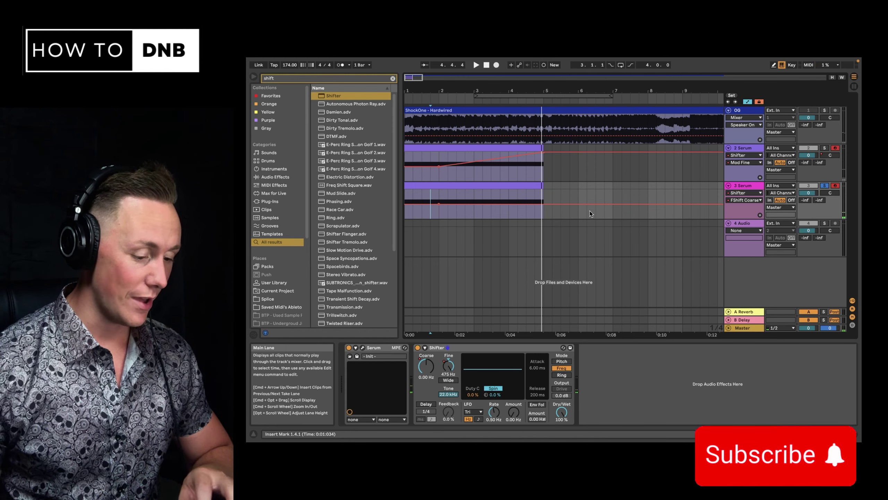
{"action": "left_click", "coordinate": [362, 348]}
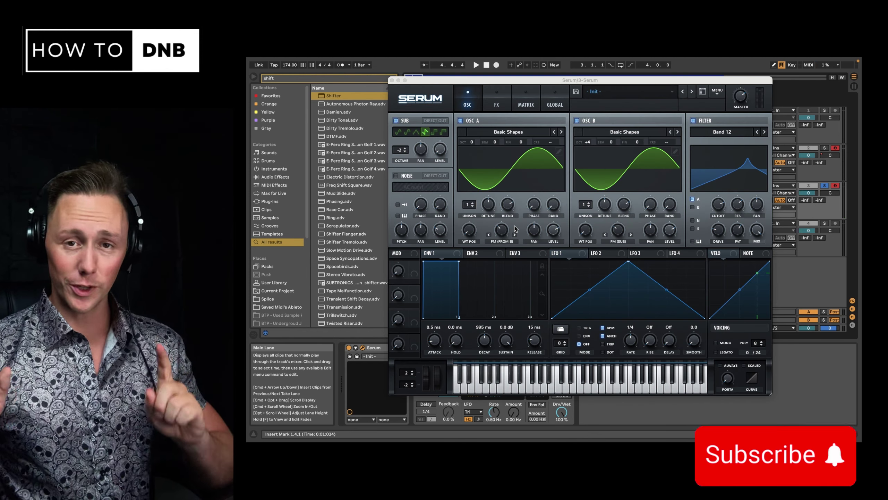